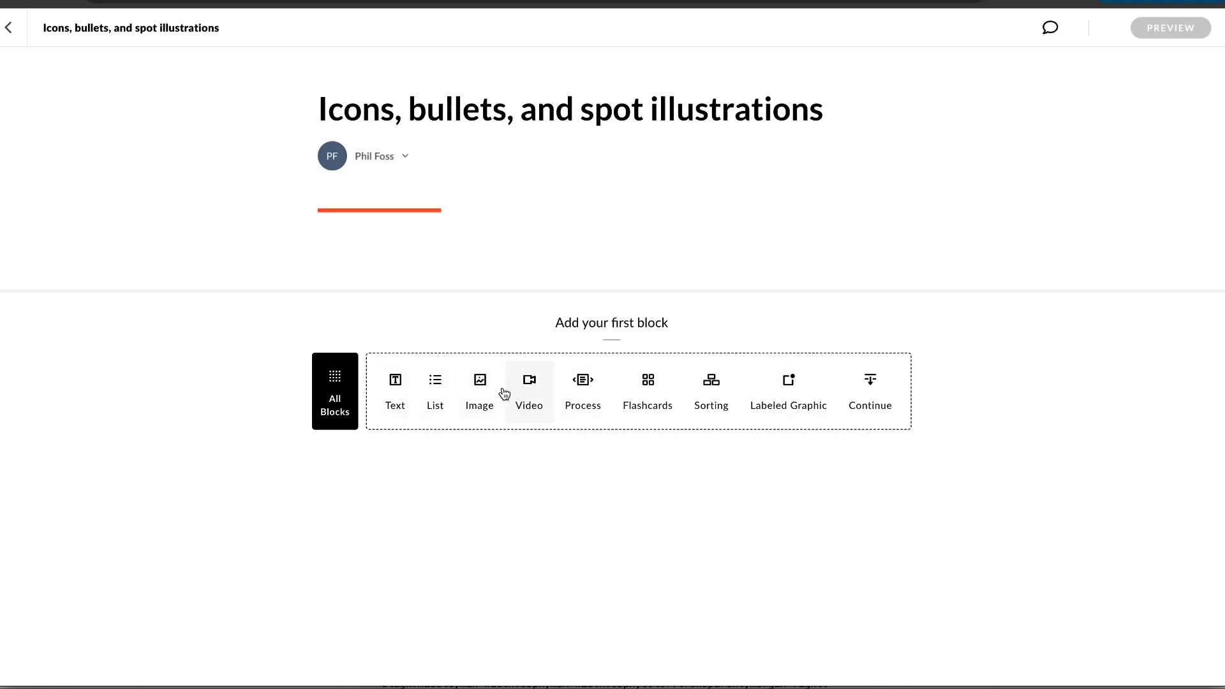
# - Add a numbered list block with three sample items and review its content before closing the editor
pyautogui.click(438, 391)
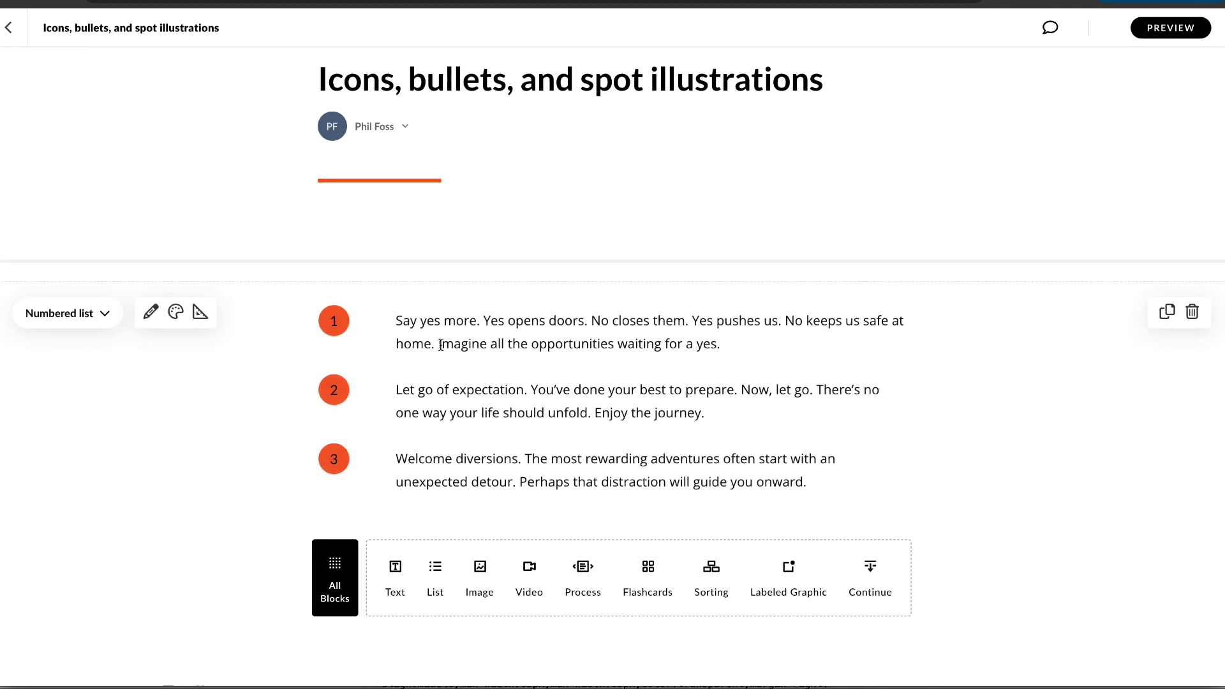
pyautogui.click(151, 313)
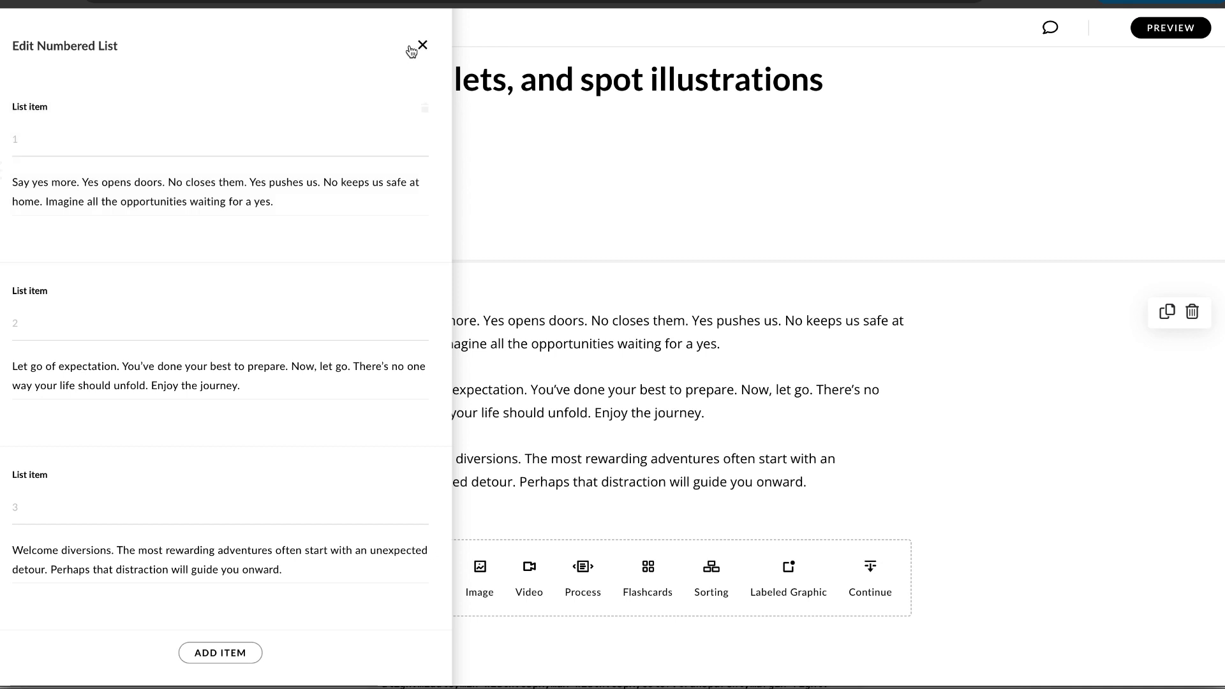
pyautogui.click(421, 46)
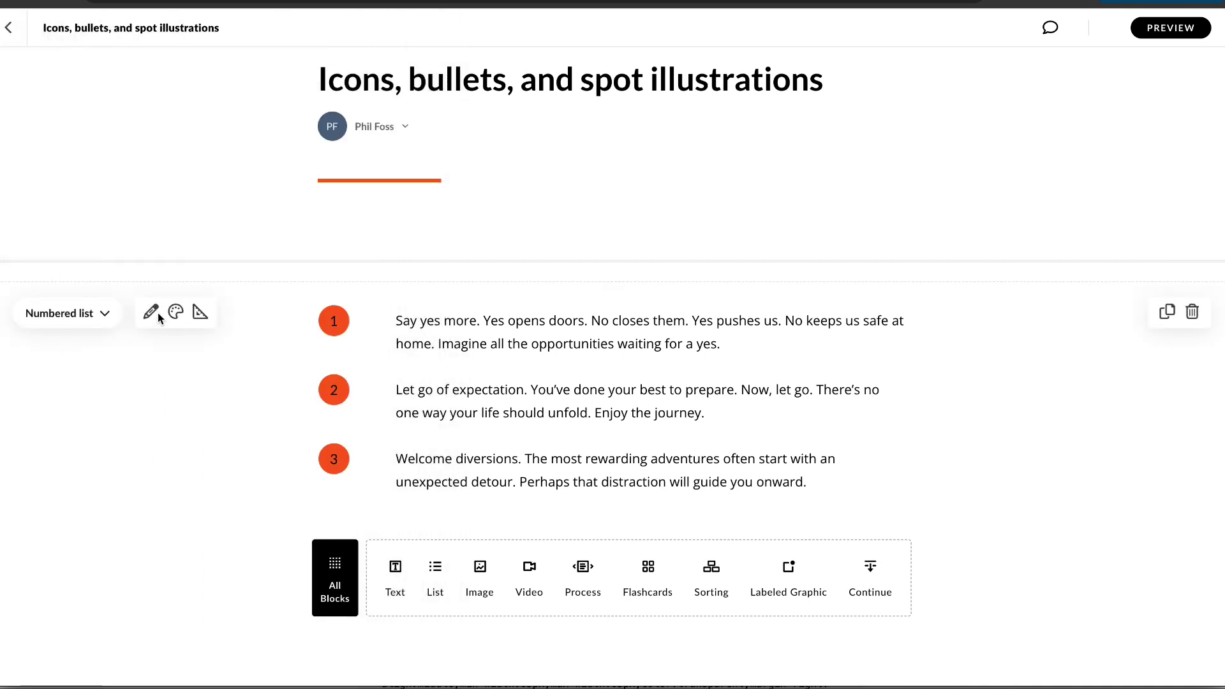
# - Look through the list block's colour style options, then close them
pyautogui.click(175, 312)
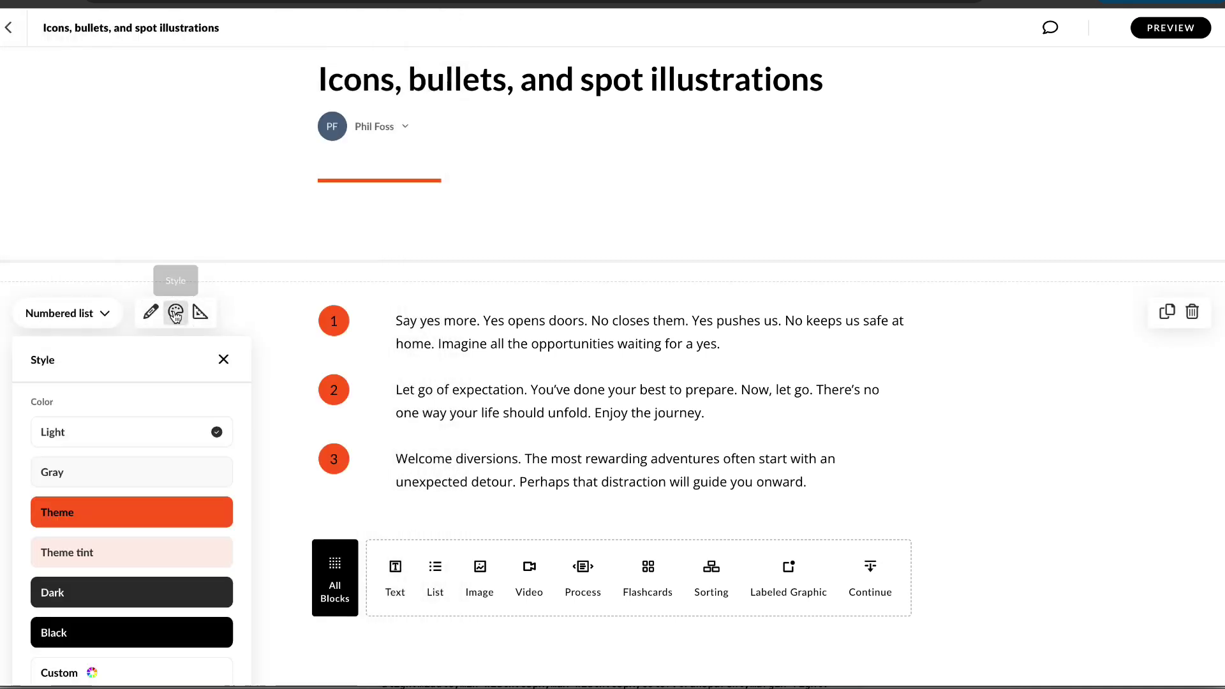
pyautogui.scroll(-4, 178, 533)
pyautogui.scroll(2, 179, 533)
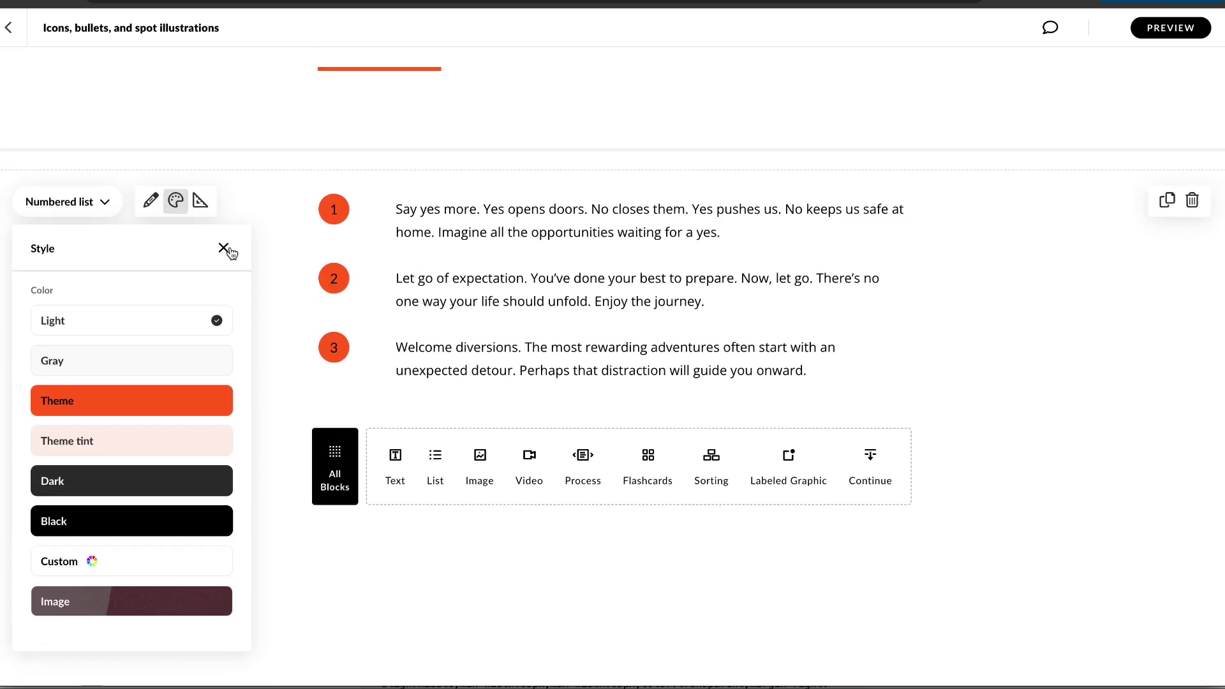
pyautogui.click(223, 248)
# - Try the medium, large and custom padding presets, dragging custom top and bottom to 30
pyautogui.moveTo(194, 348)
pyautogui.click(198, 312)
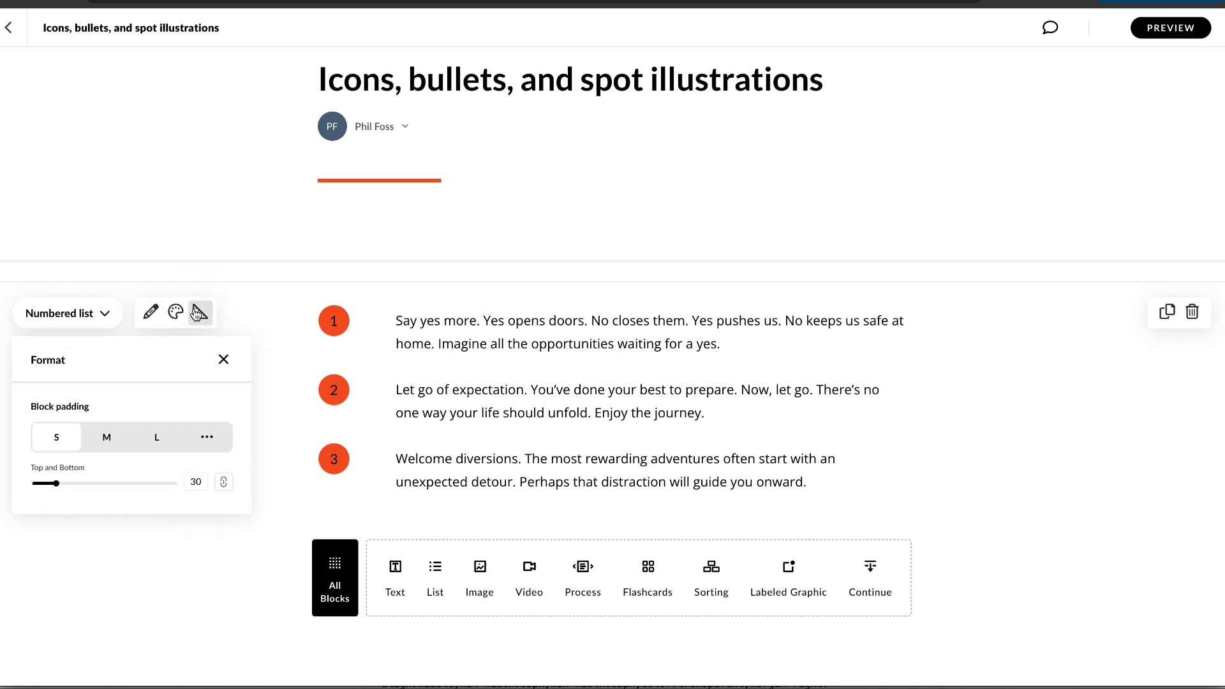
pyautogui.click(122, 438)
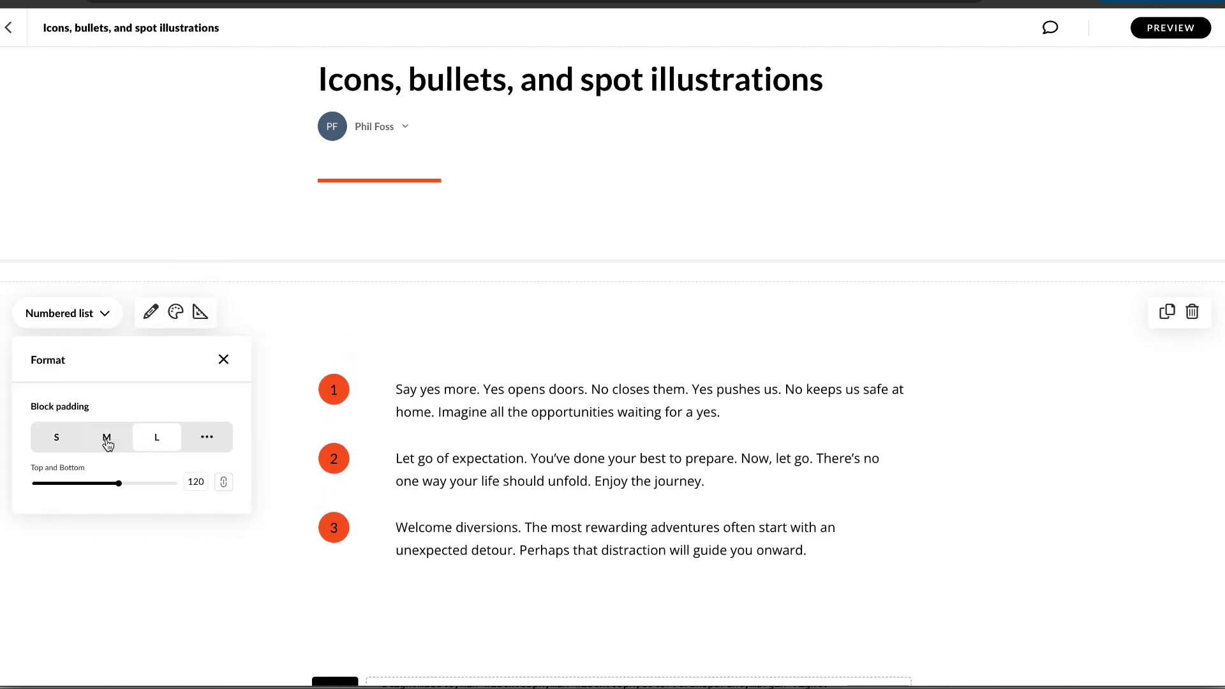
pyautogui.click(207, 437)
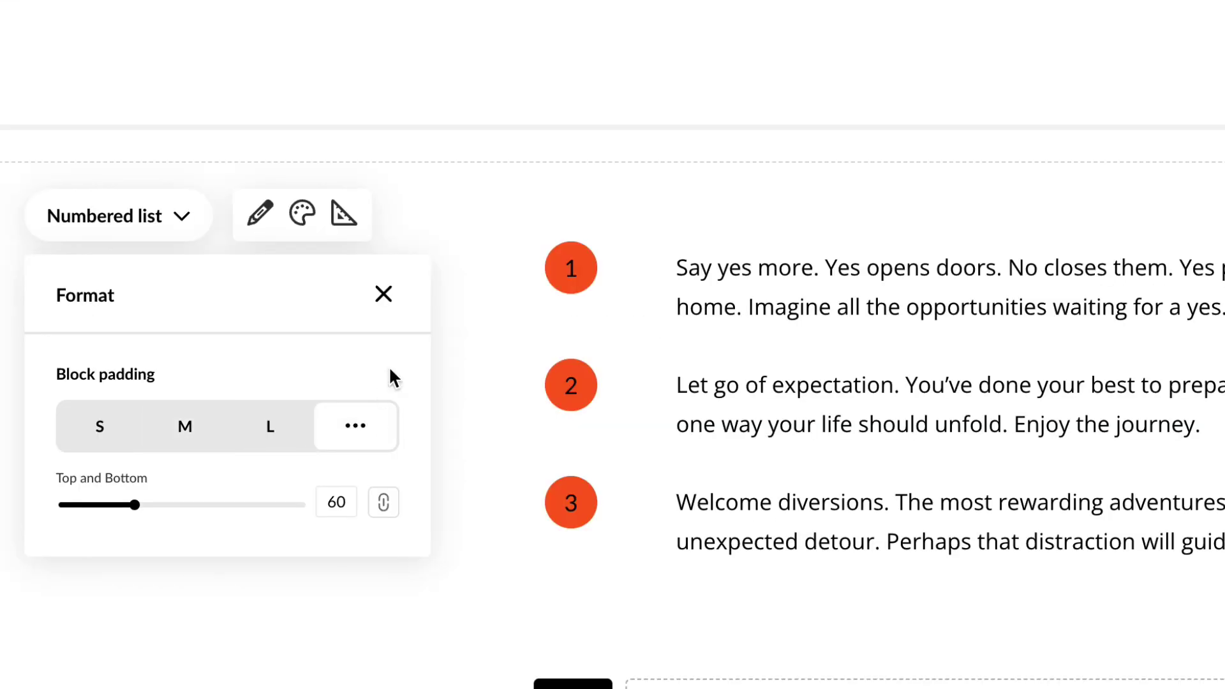
pyautogui.click(361, 422)
pyautogui.click(243, 425)
pyautogui.click(186, 427)
pyautogui.click(351, 427)
pyautogui.moveTo(134, 505); pyautogui.dragTo(100, 506)
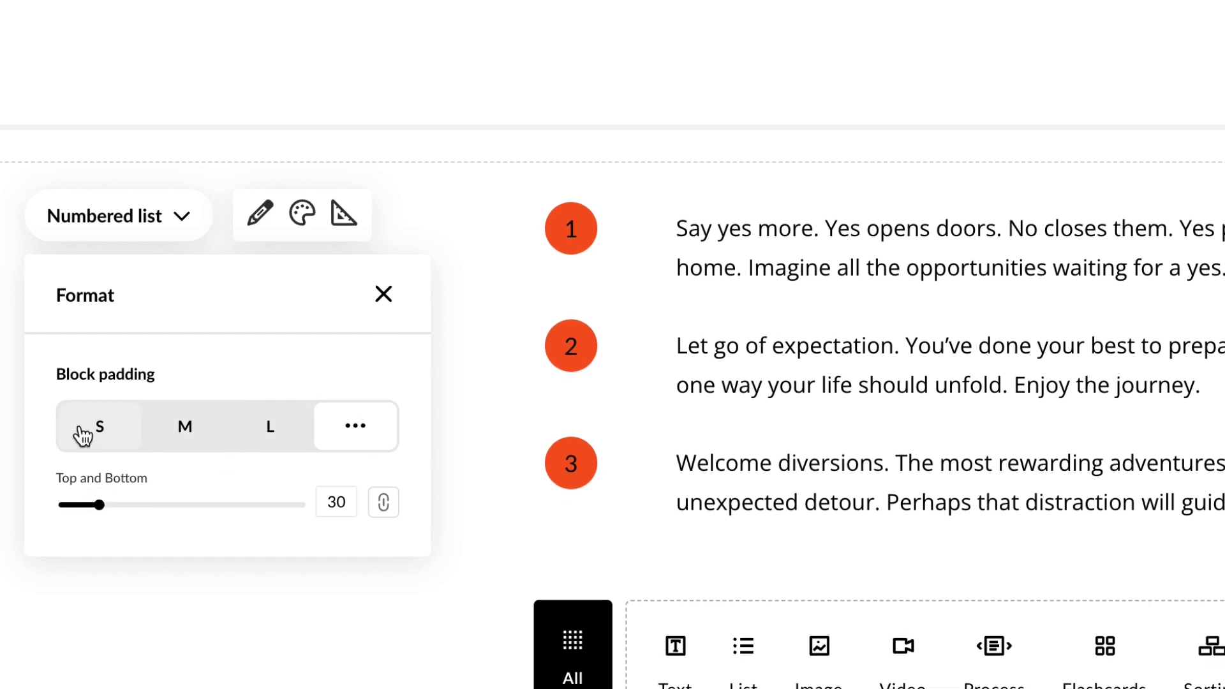
# - Switch back to custom padding, set top and bottom to 40, and close formatting
pyautogui.click(78, 436)
pyautogui.click(371, 424)
pyautogui.click(183, 505)
pyautogui.moveTo(183, 505); pyautogui.dragTo(111, 505)
pyautogui.click(363, 439)
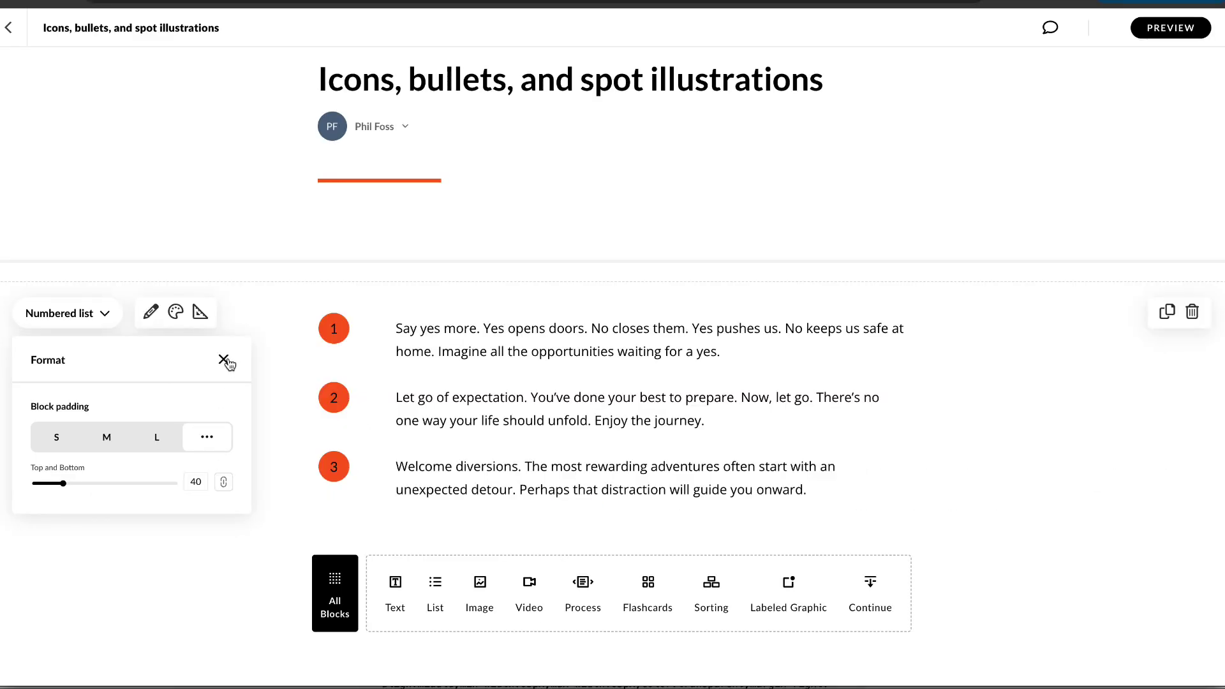
pyautogui.click(224, 360)
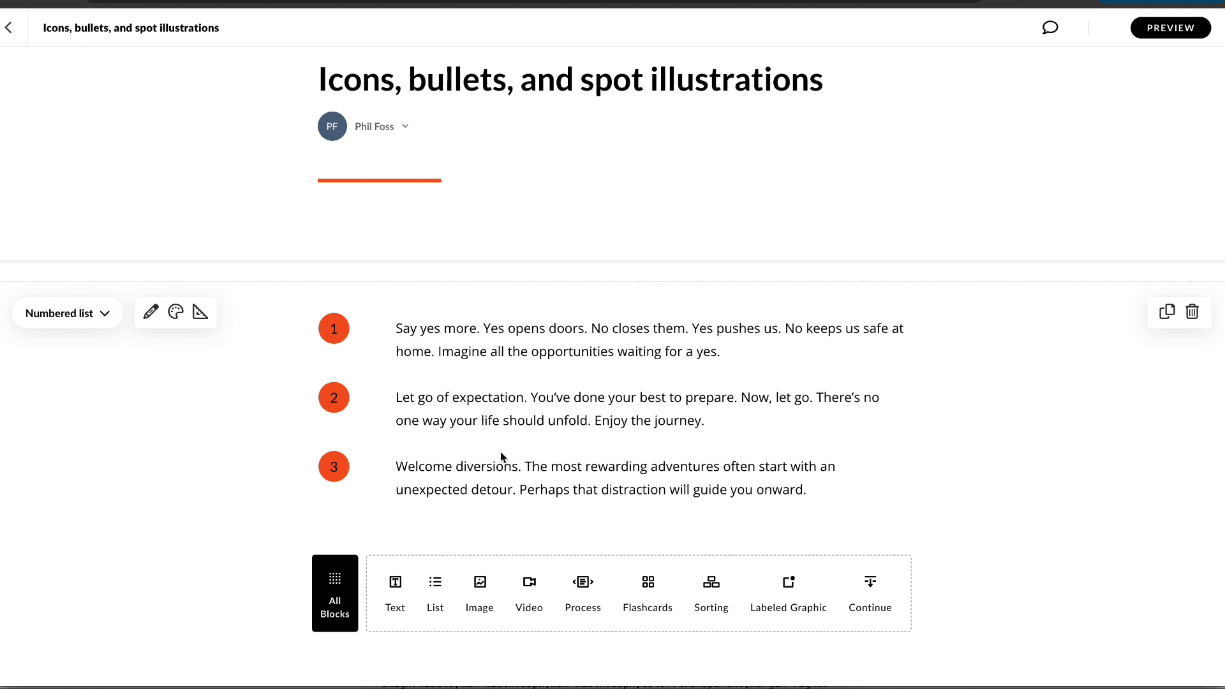
# - Insert the saved 'icon bullets' block template from the Block Library's Block Templates below the list
pyautogui.scroll(-1, 500, 455)
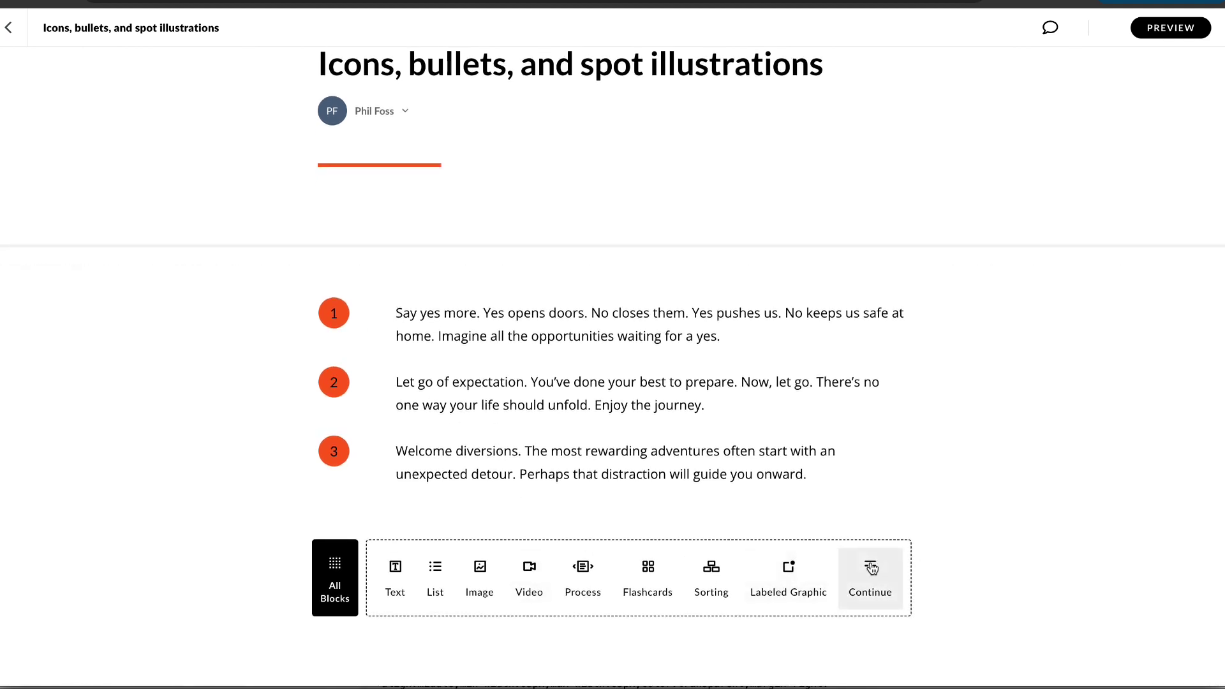
pyautogui.click(338, 584)
pyautogui.click(67, 489)
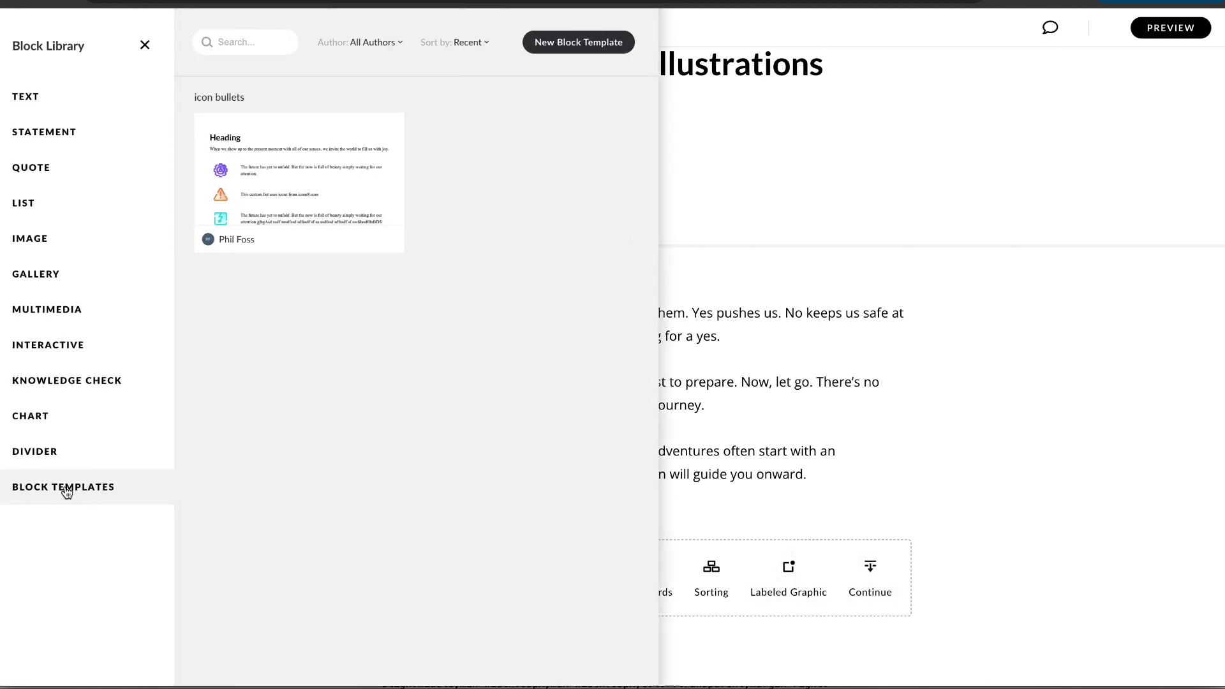
pyautogui.click(296, 221)
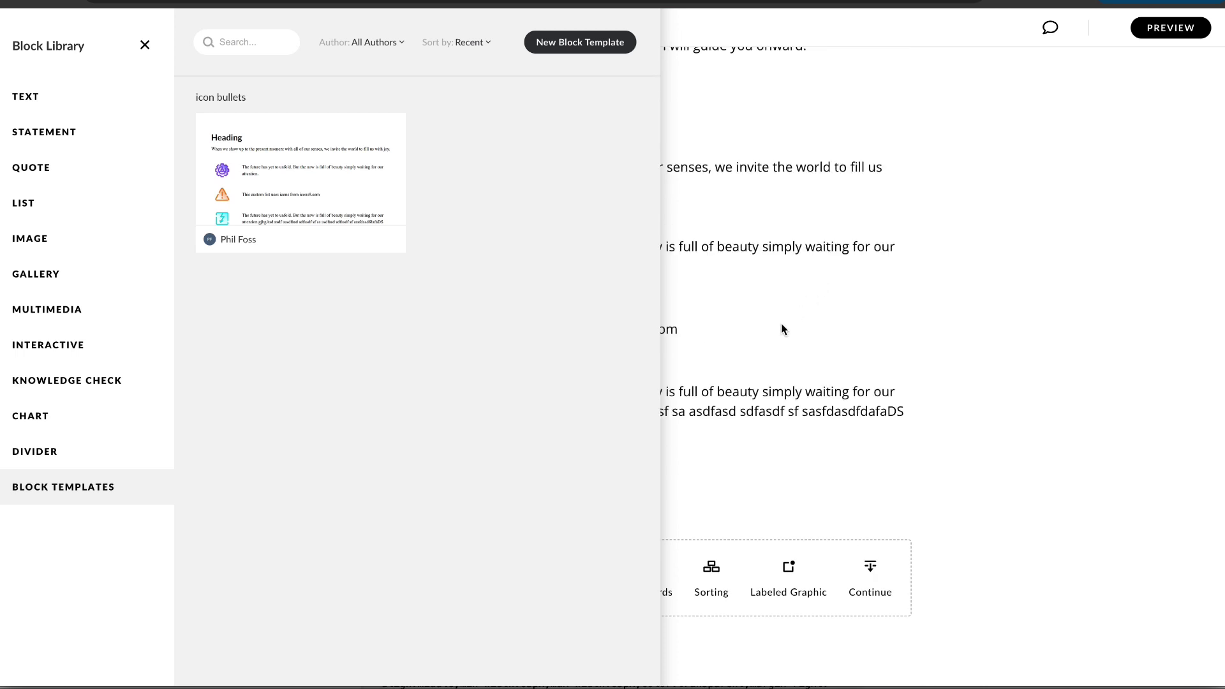
pyautogui.click(780, 329)
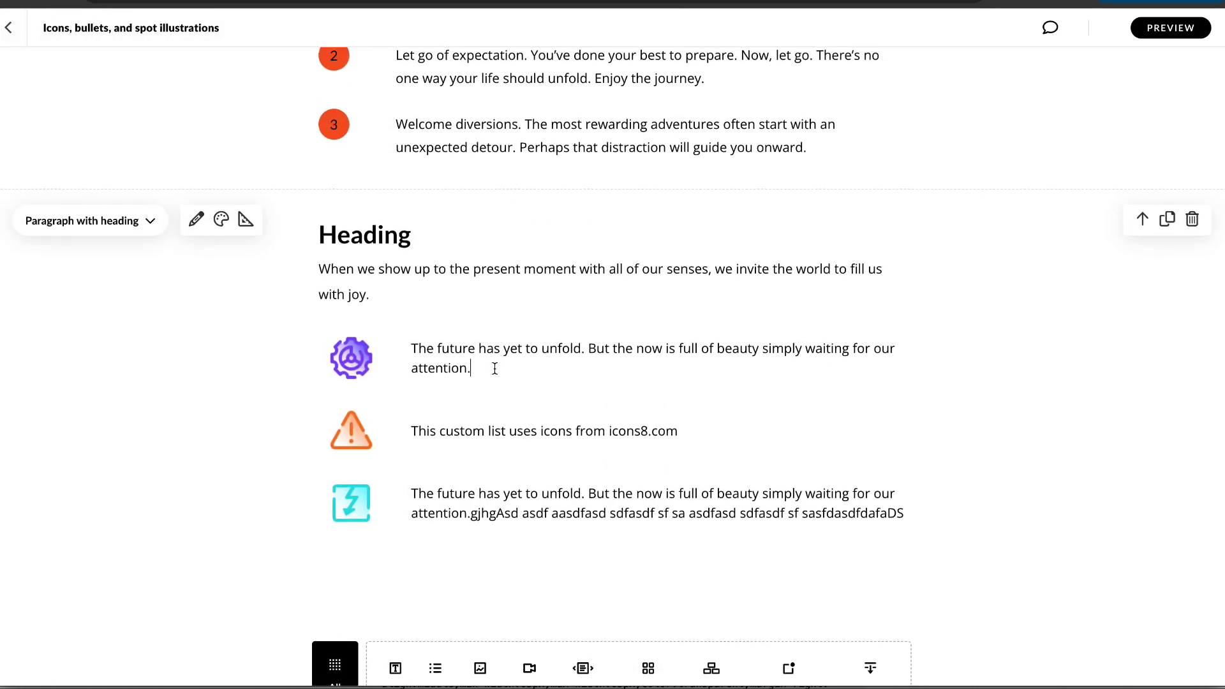
# - Replace the template's Heading placeholder with 'List with icons'
pyautogui.doubleClick(366, 223)
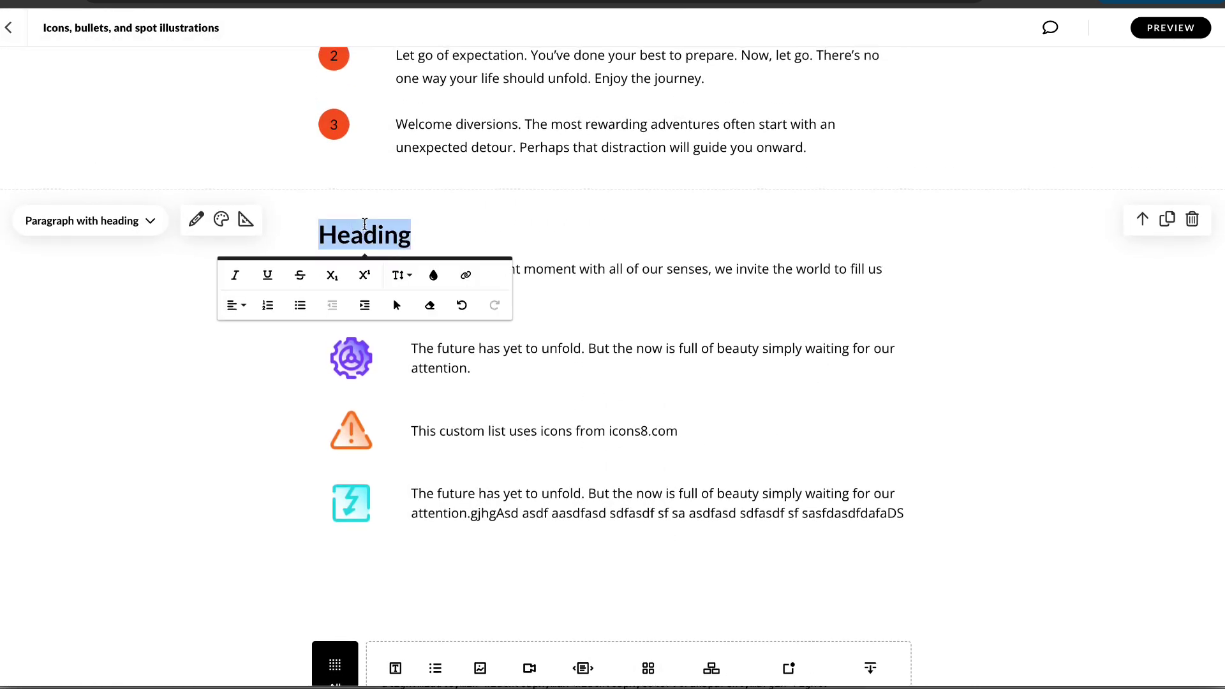
pyautogui.write('List with icons')
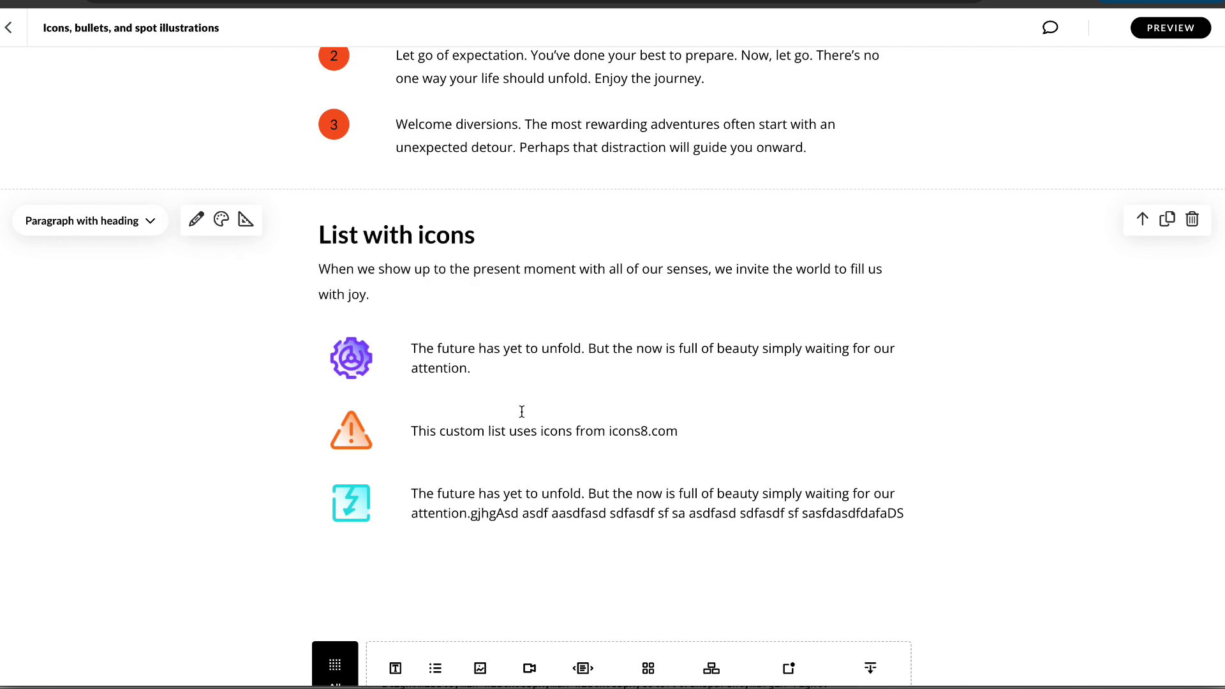
pyautogui.click(522, 368)
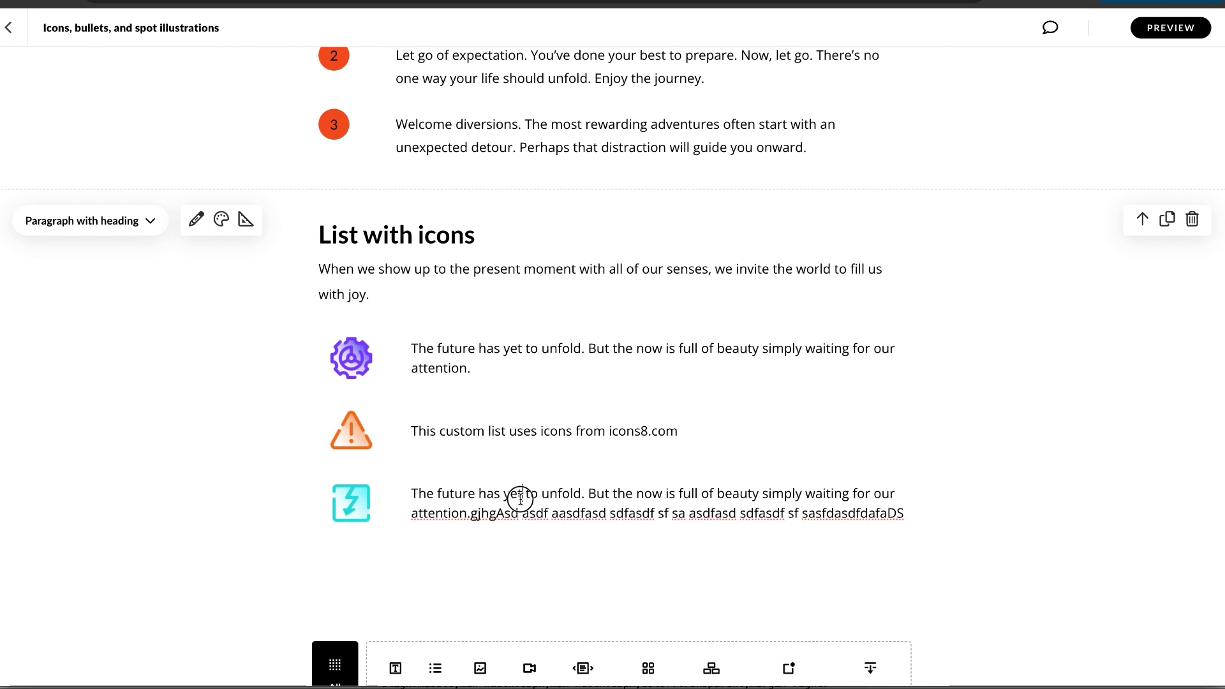
# - Bring up the browser's context menu on the first icon bullet
pyautogui.rightClick(348, 509)
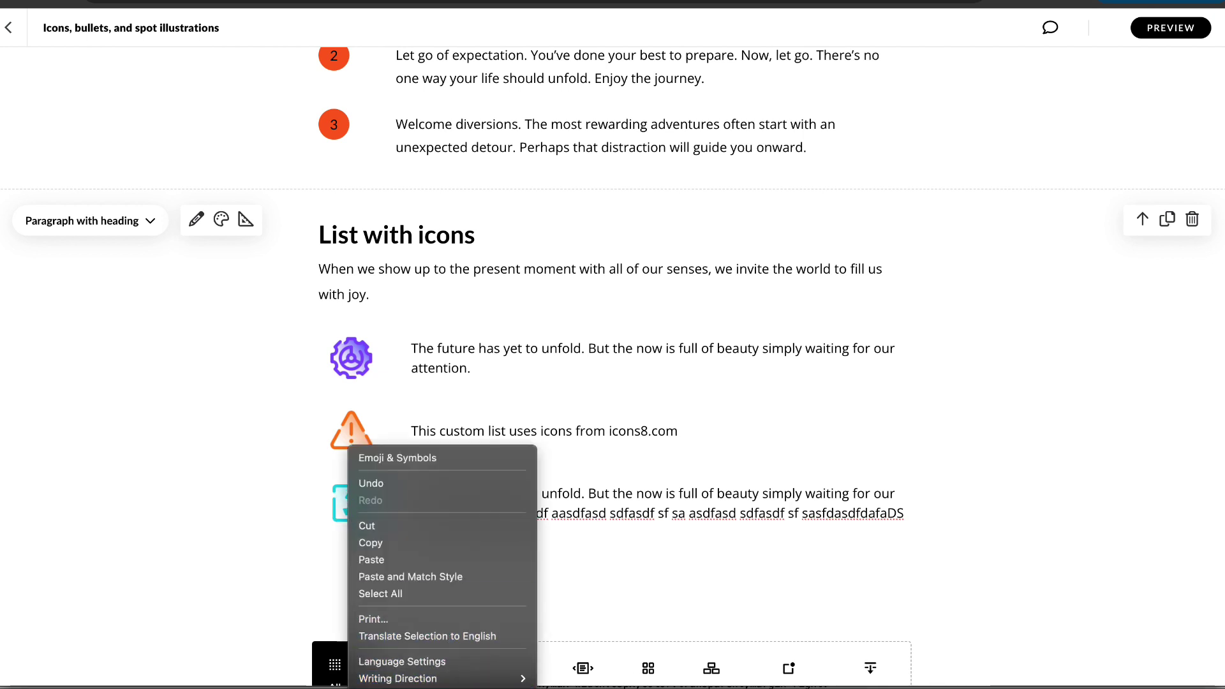
pyautogui.click(248, 541)
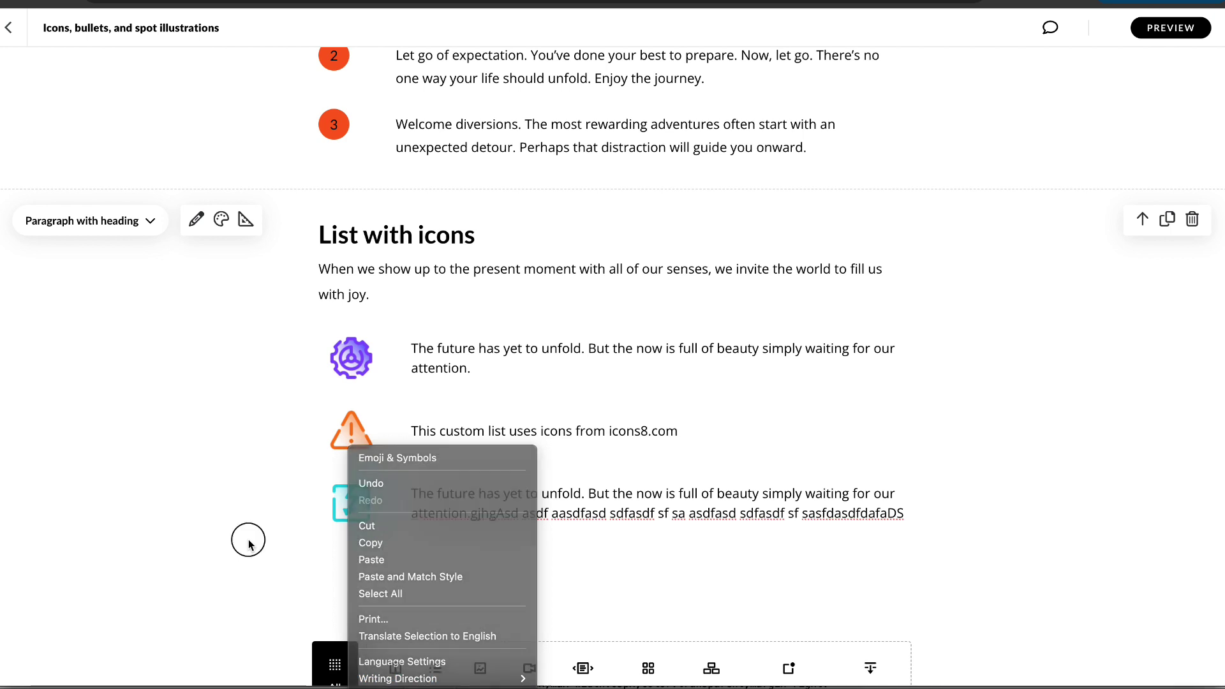
pyautogui.rightClick(360, 359)
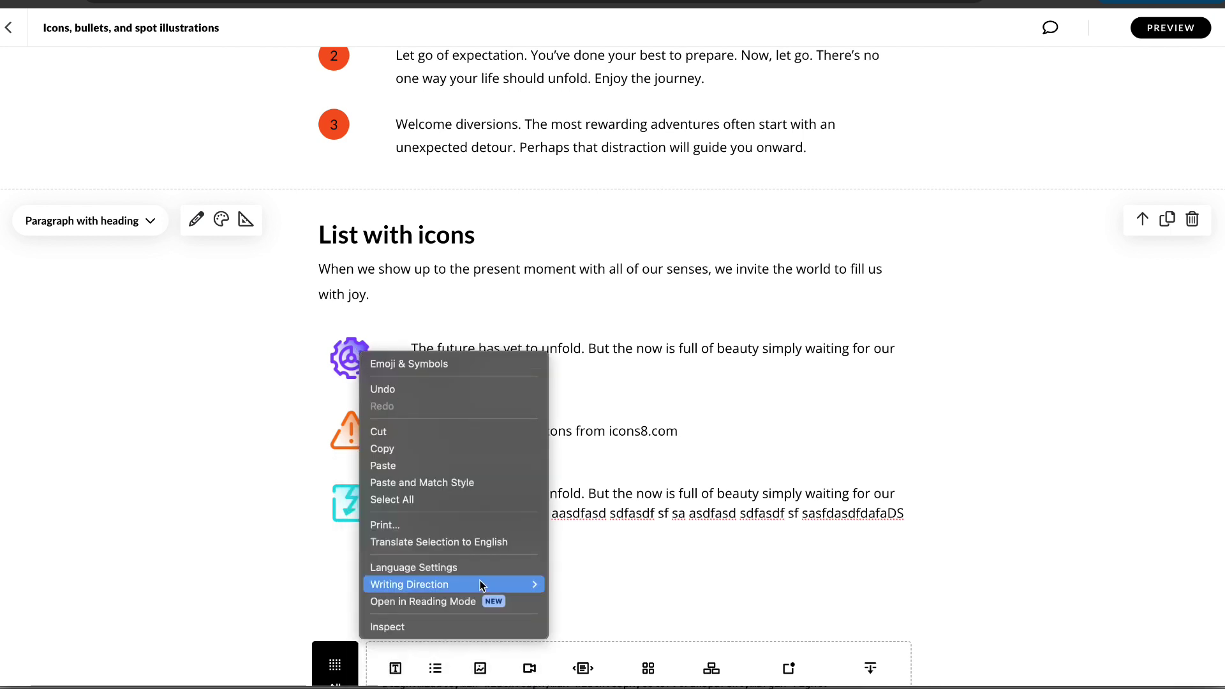
# - Inspect the first icon's markup in Chrome DevTools' Elements panel
pyautogui.click(459, 626)
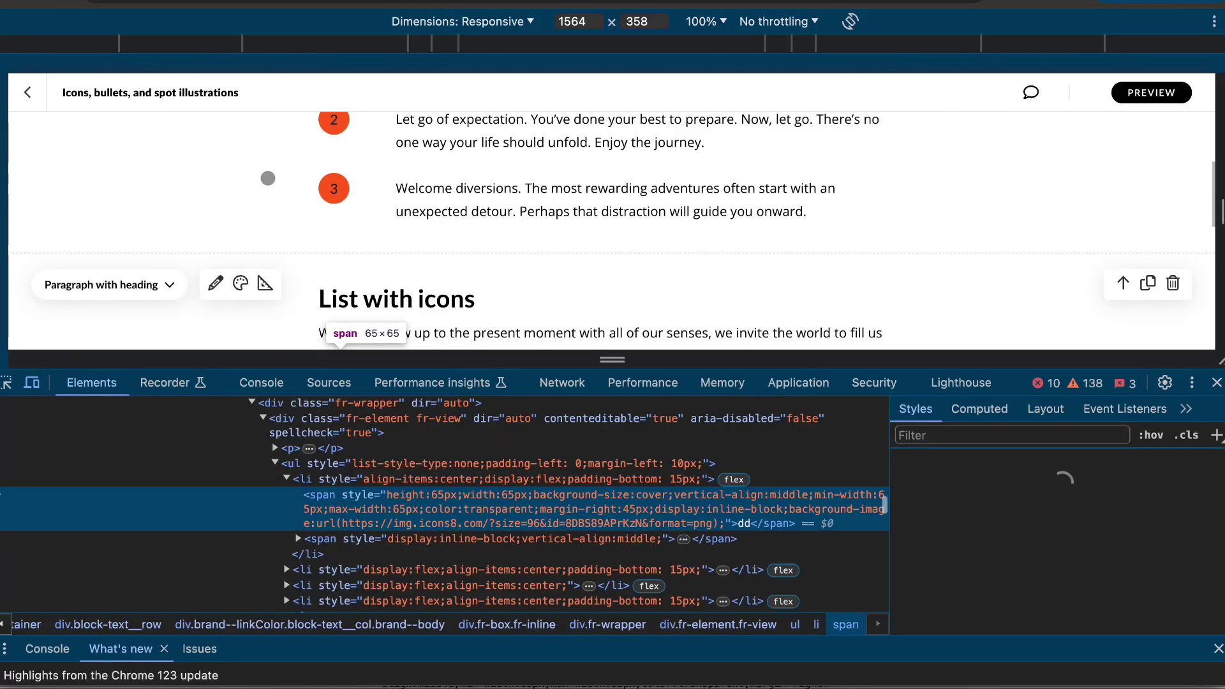
pyautogui.scroll(-5, 268, 178)
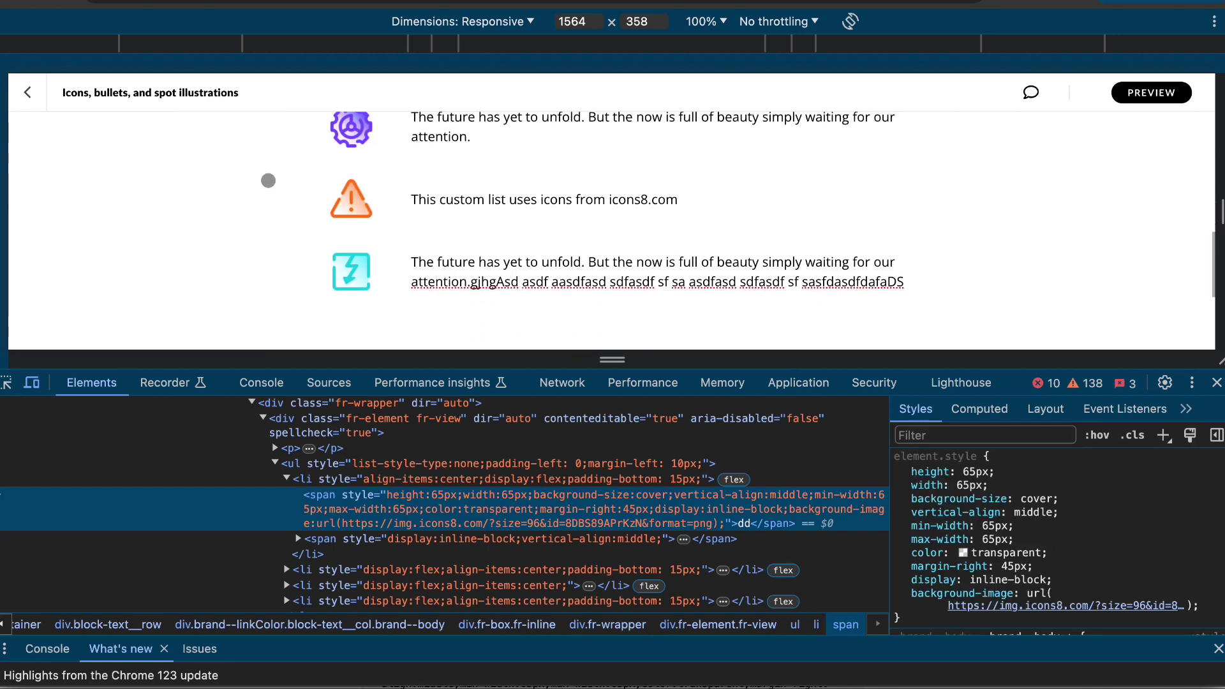
pyautogui.scroll(-2, 309, 549)
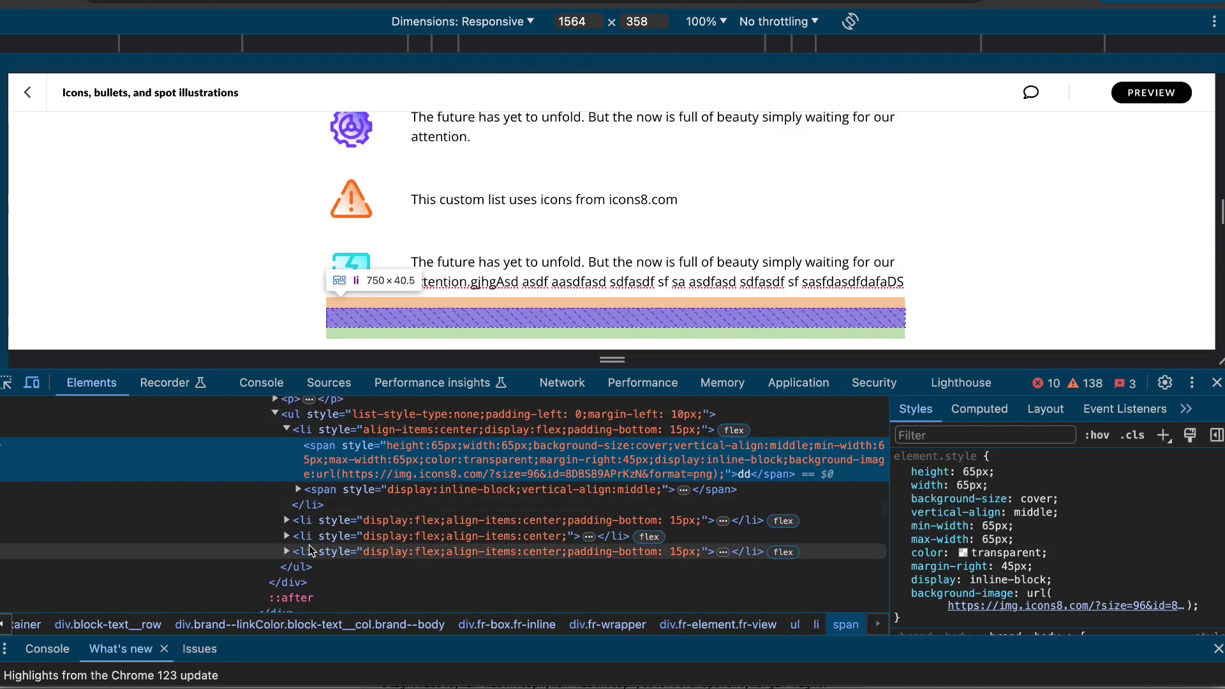
# - Edit the third list item as HTML and paste a copy to duplicate the icon bullet
pyautogui.click(307, 537)
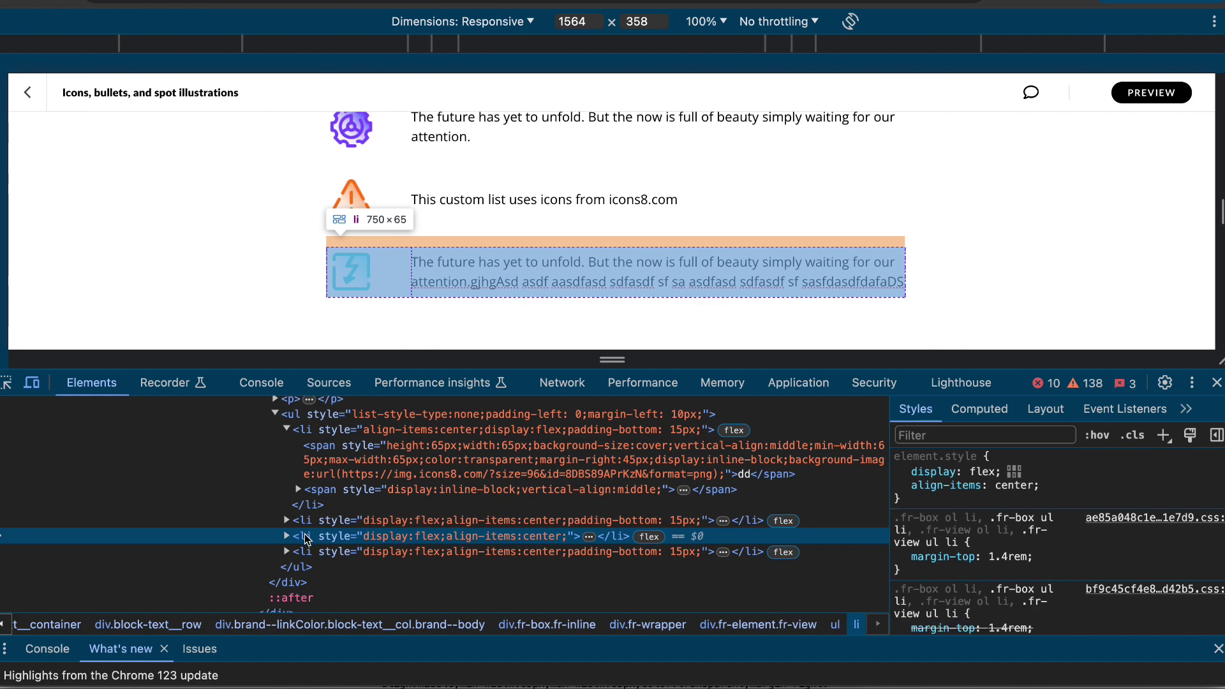
pyautogui.rightClick(307, 537)
pyautogui.click(343, 434)
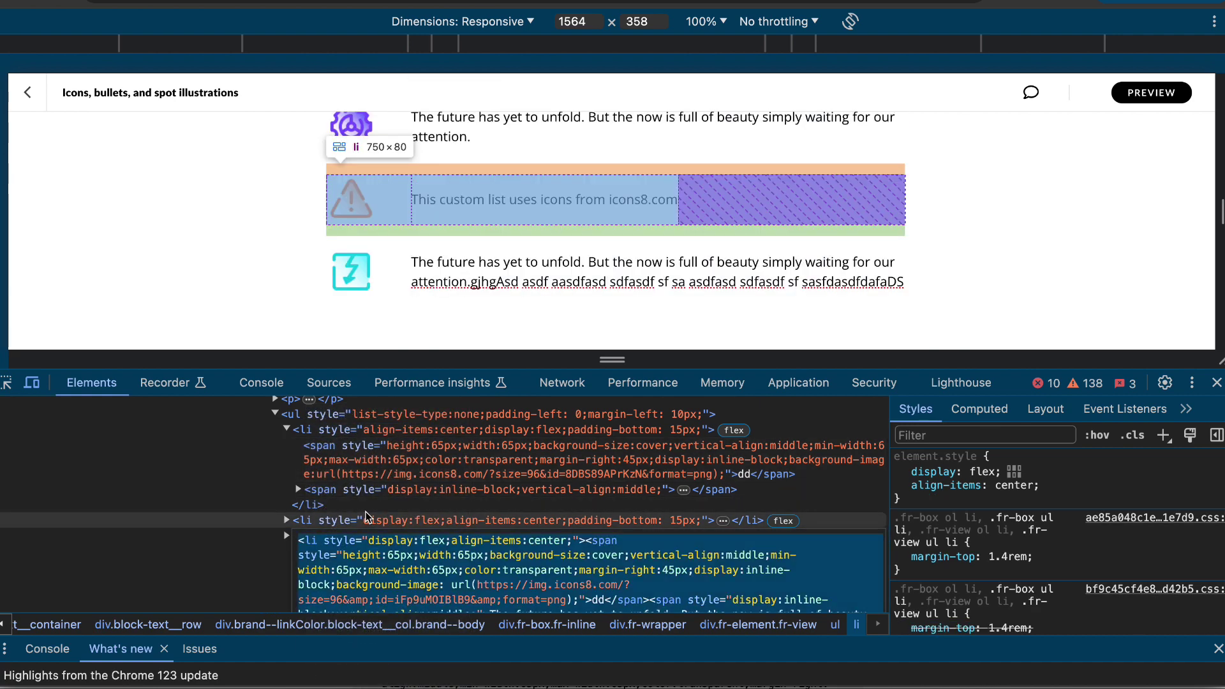
pyautogui.press('Right')
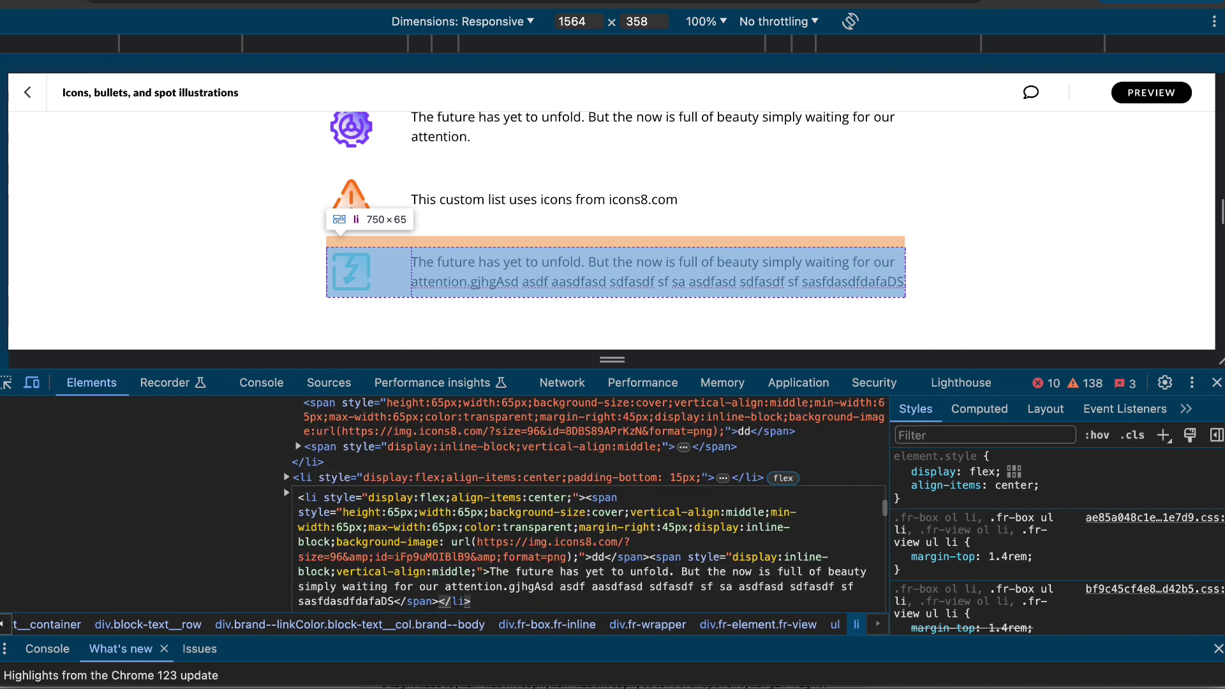
pyautogui.write('<li style="display:flex;align-items:center;"><span style="height:65px;width:65px;background-size:cover;vertical-align:middle;min-width:65px;max-width:65px;color:transparent;margin-right:45px;display:inline-block;background-image: url(https://img.icons8.com/?size=96&amp;id=iFp9uMOIBlB9&amp;format=png);">dd</span><span style="display:inline-block;vertical-align:middle;">The future has yet to unfold. But the now is full of beauty simply waiting for our attention.gjhgAsd asdf aasdfasd sdfasdf sf sa asdfasd sdfasdf sf sasfdasdfdafaDS</span></li>')
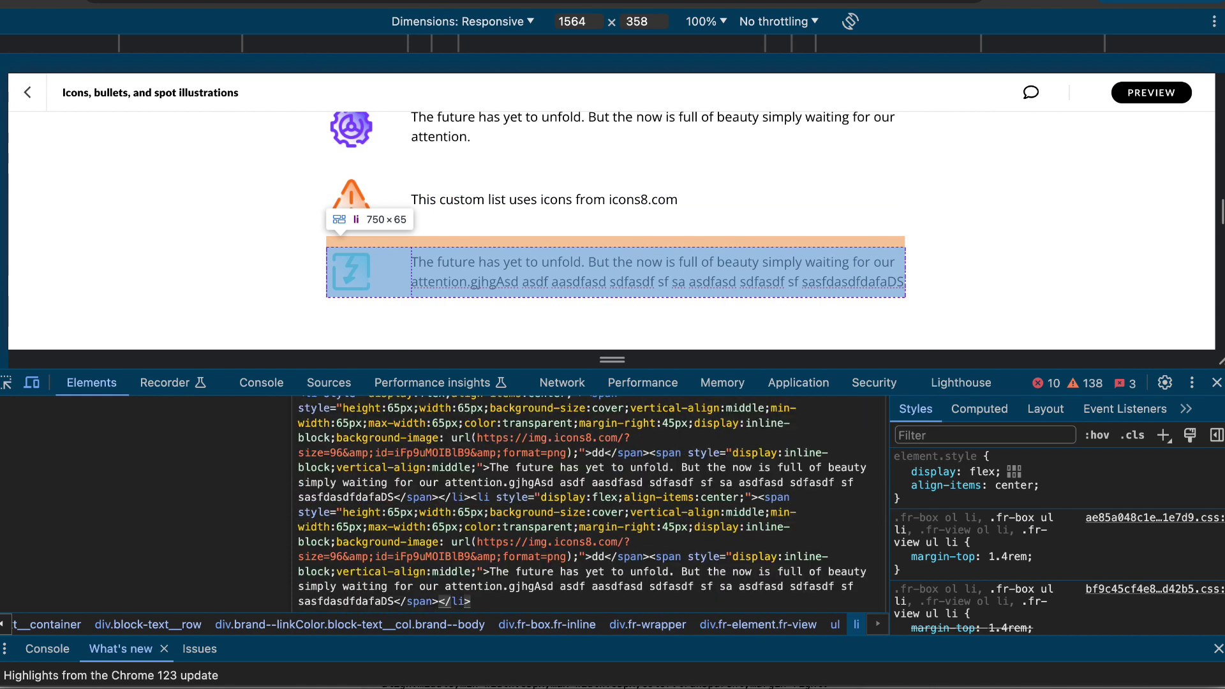
pyautogui.scroll(-1, 380, 547)
pyautogui.click(243, 481)
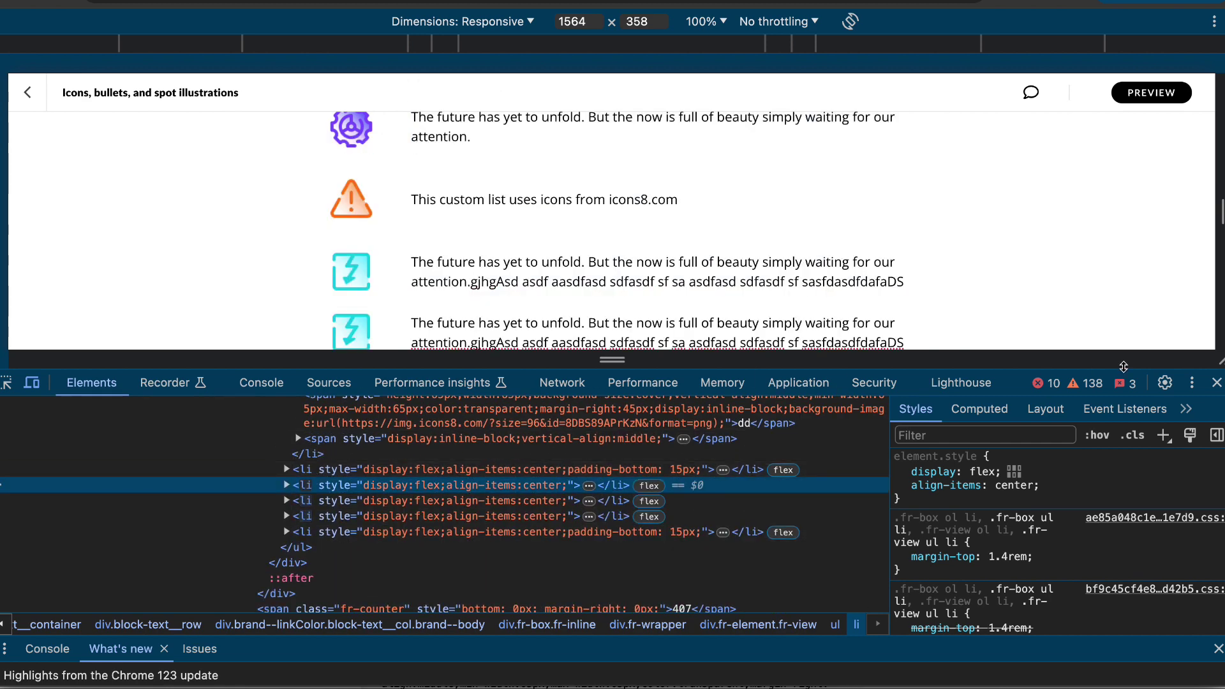
pyautogui.scroll(-2, 1087, 212)
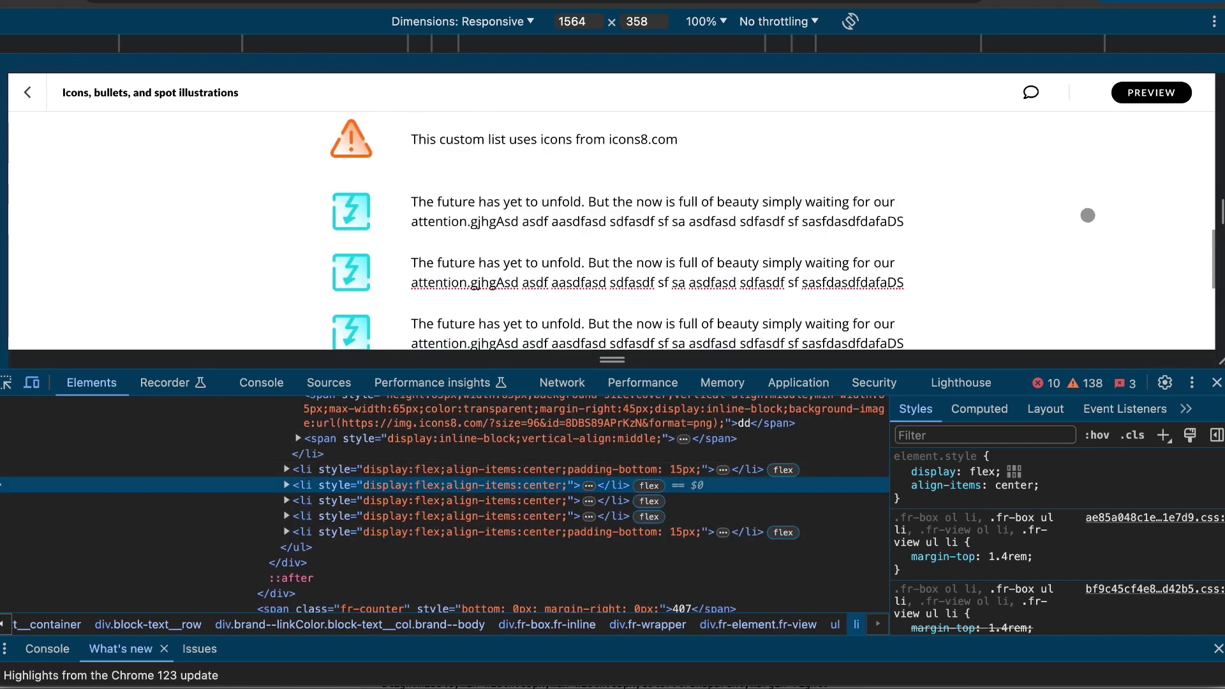
# - Close DevTools and delete part of the fourth list item's text
pyautogui.click(1217, 382)
pyautogui.scroll(2, 716, 315)
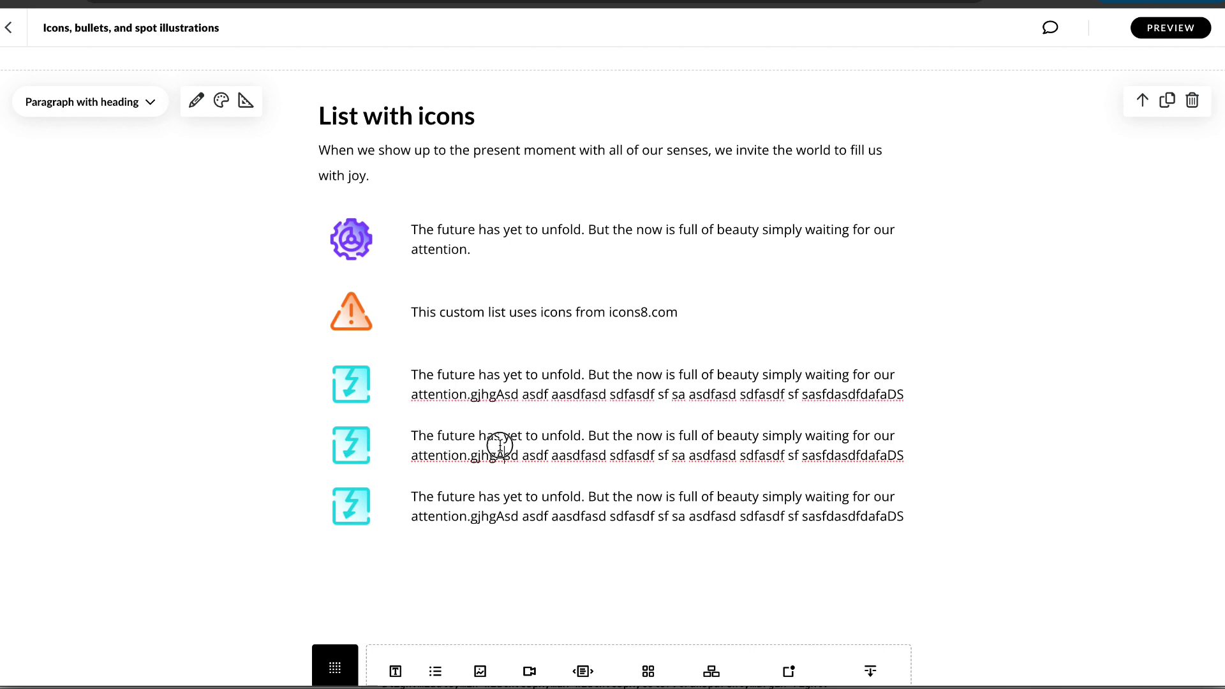
pyautogui.moveTo(504, 455); pyautogui.dragTo(503, 435)
pyautogui.press('BackSpace')
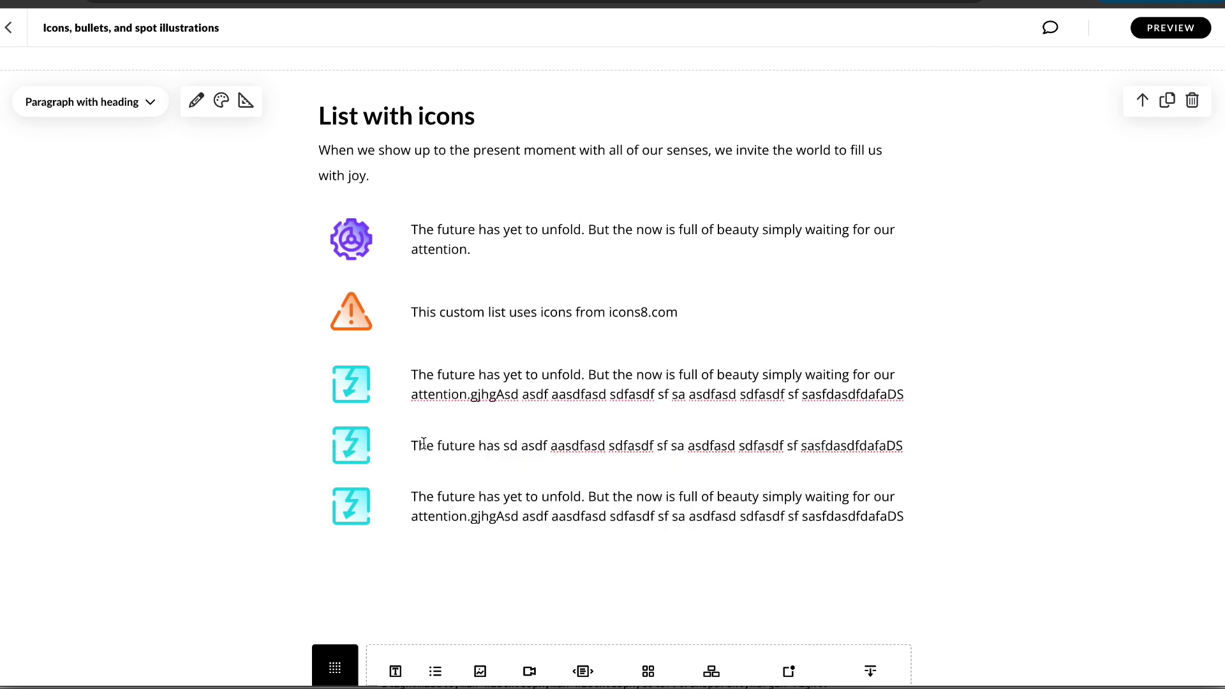
# - Inspect the third item's icon and select its span element to view its styles
pyautogui.rightClick(357, 446)
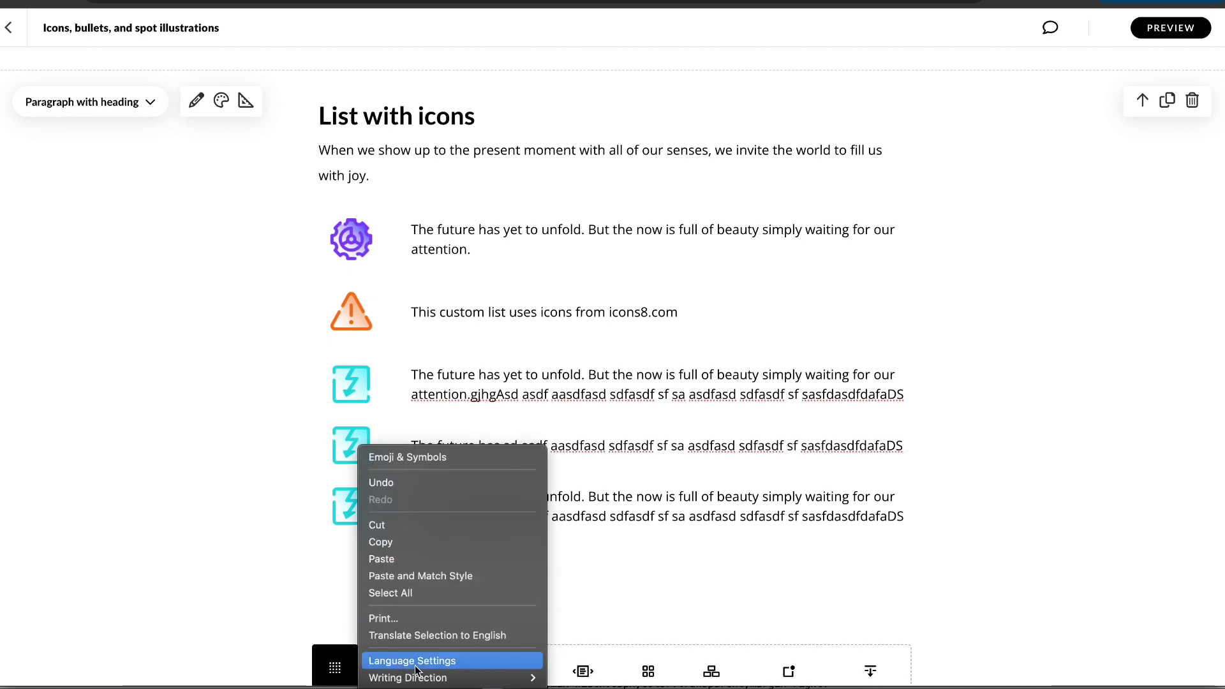
pyautogui.click(519, 396)
pyautogui.scroll(-3, 520, 396)
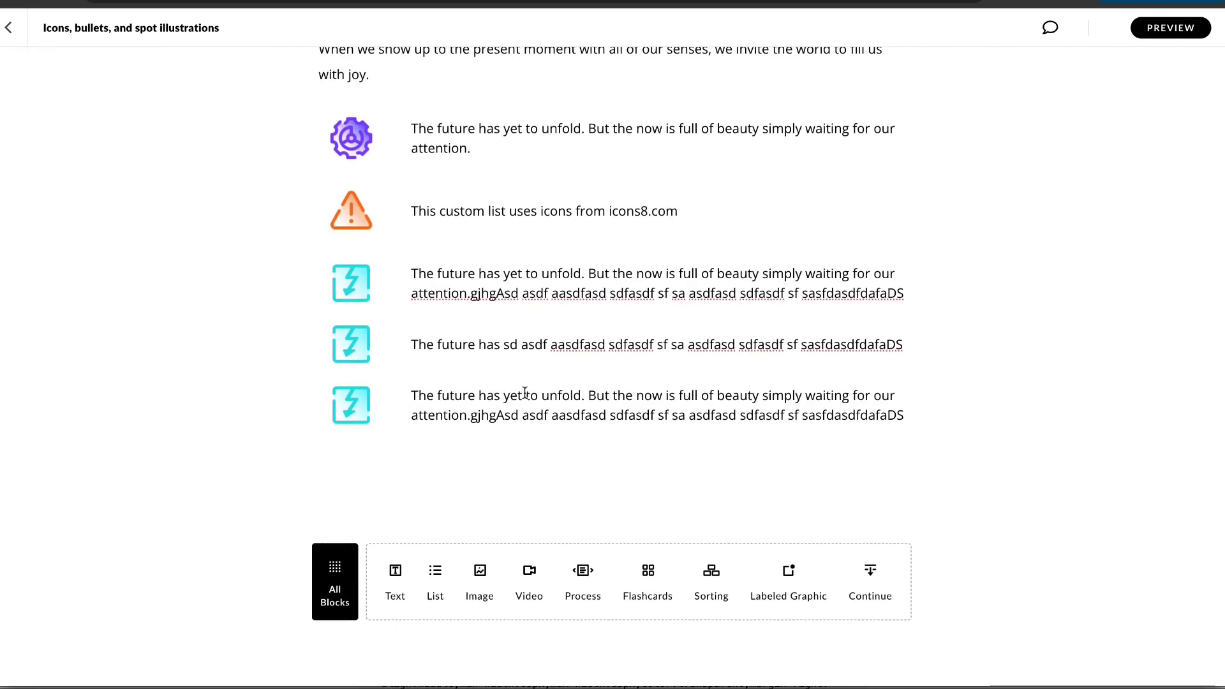
pyautogui.rightClick(353, 290)
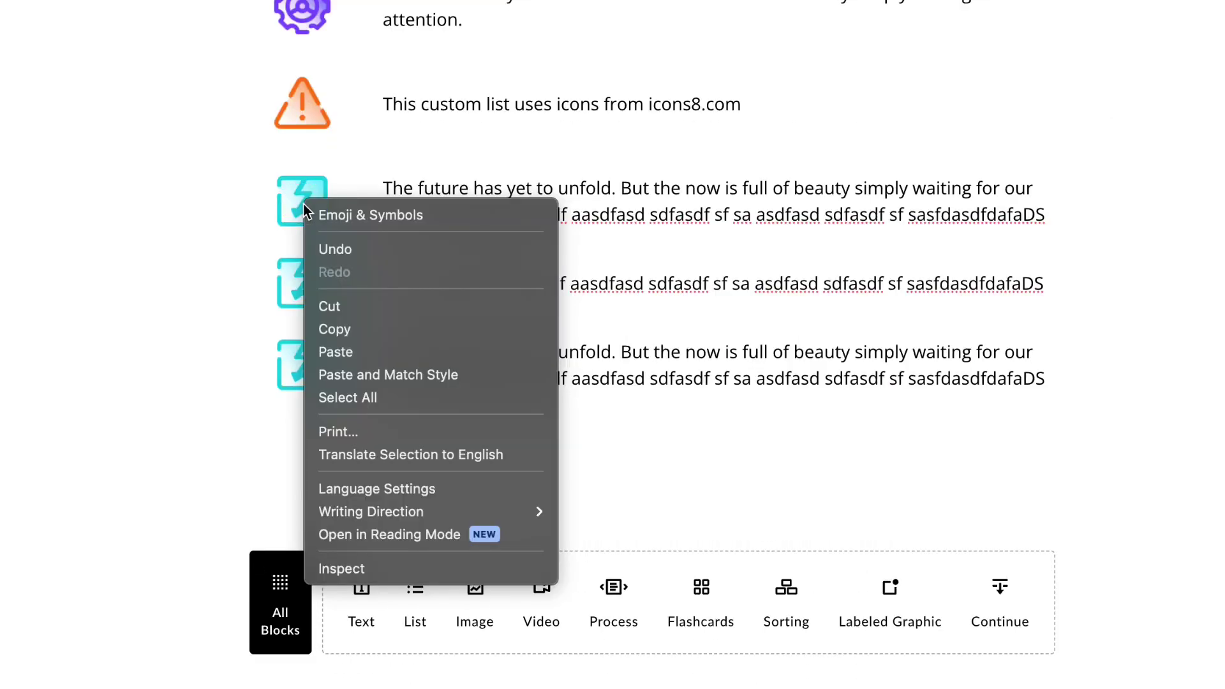
pyautogui.click(362, 568)
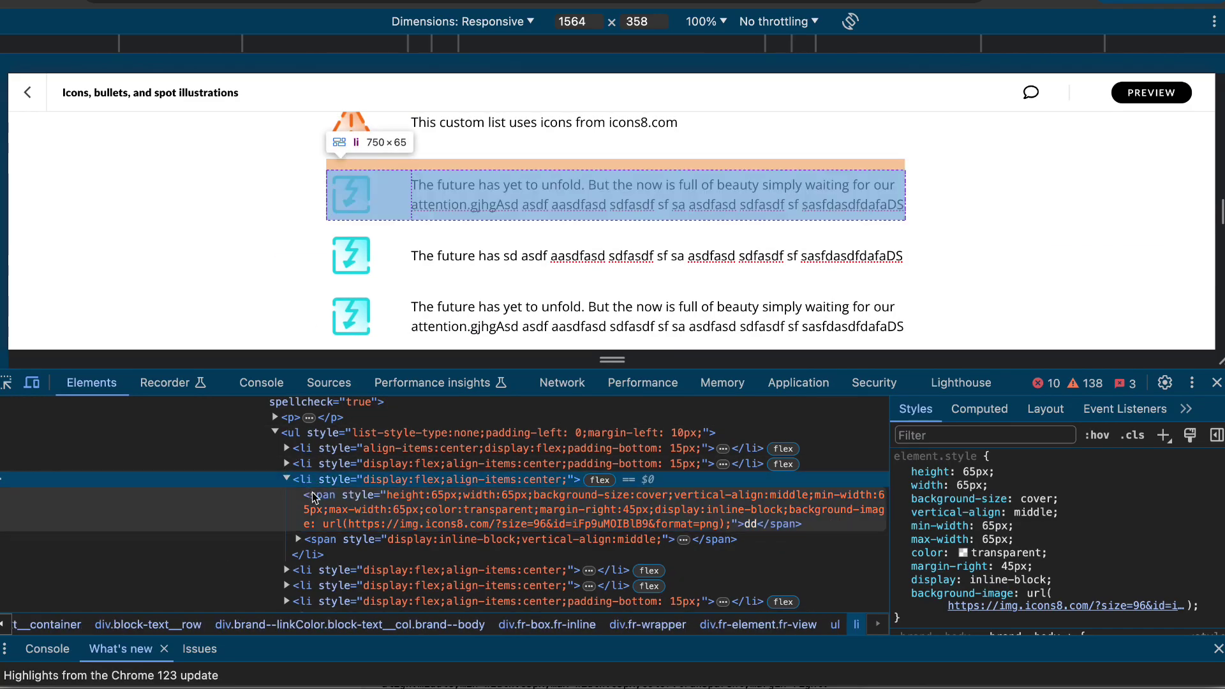
pyautogui.click(313, 480)
pyautogui.click(314, 498)
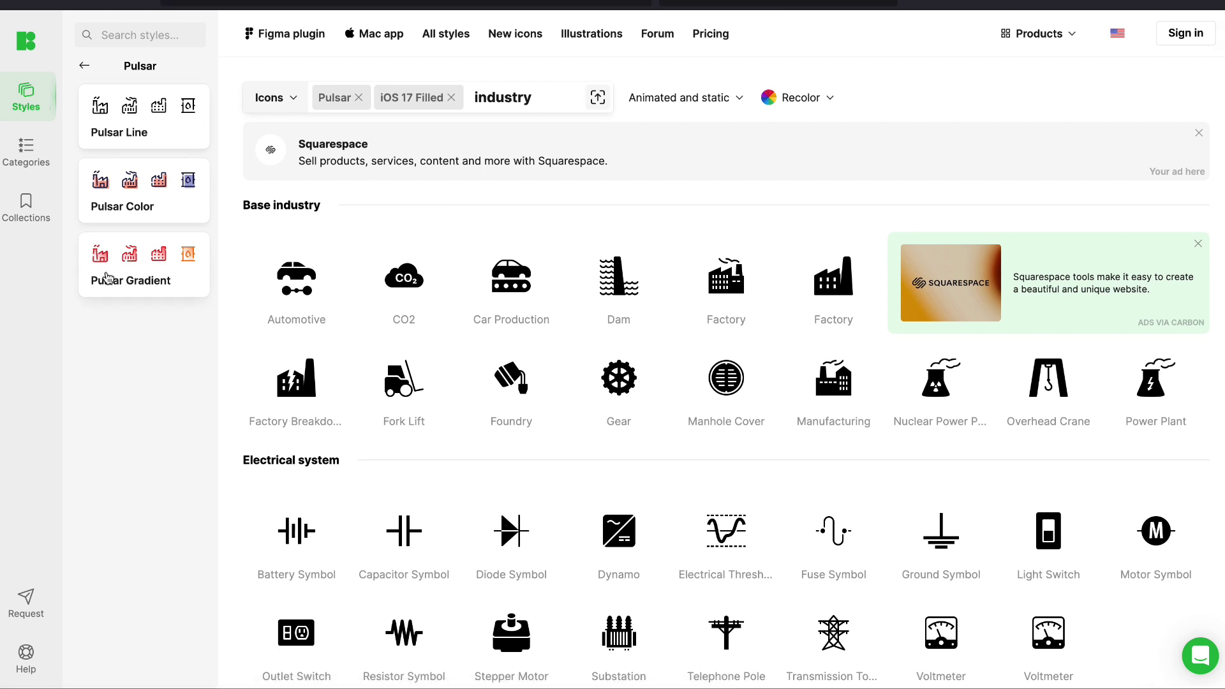
# - Filter industry icons to Pulsar Gradient and open Fork Lift, previewing its line and color styles
pyautogui.click(100, 275)
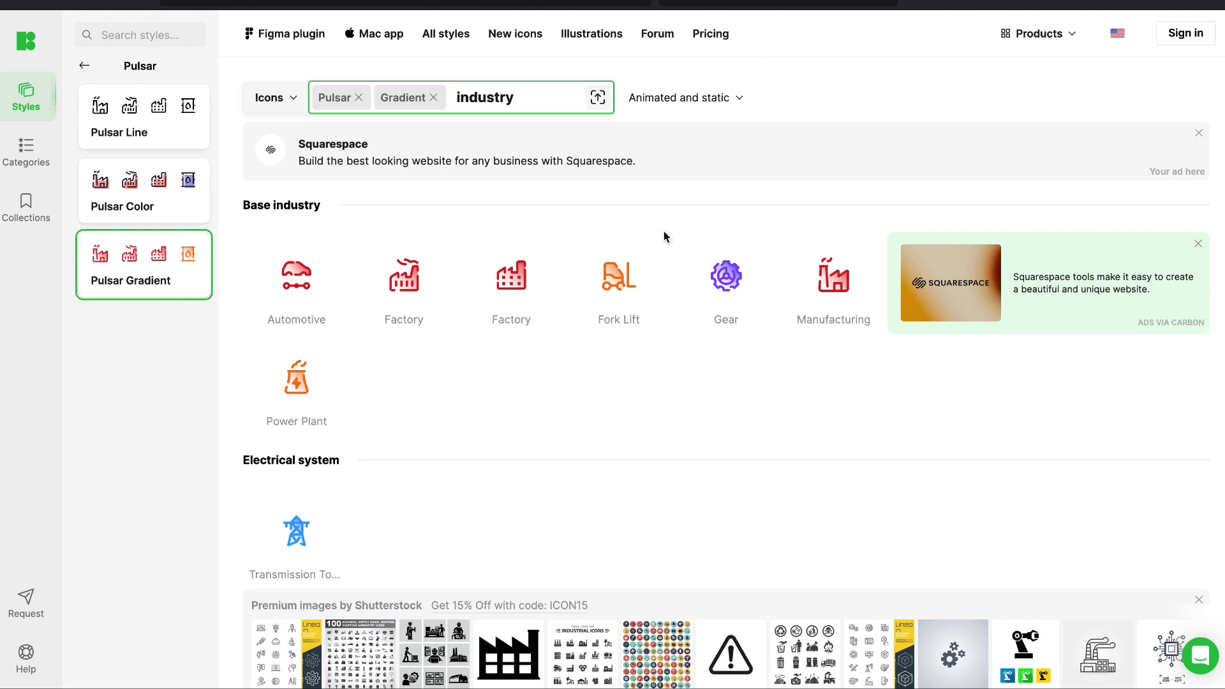
pyautogui.click(634, 271)
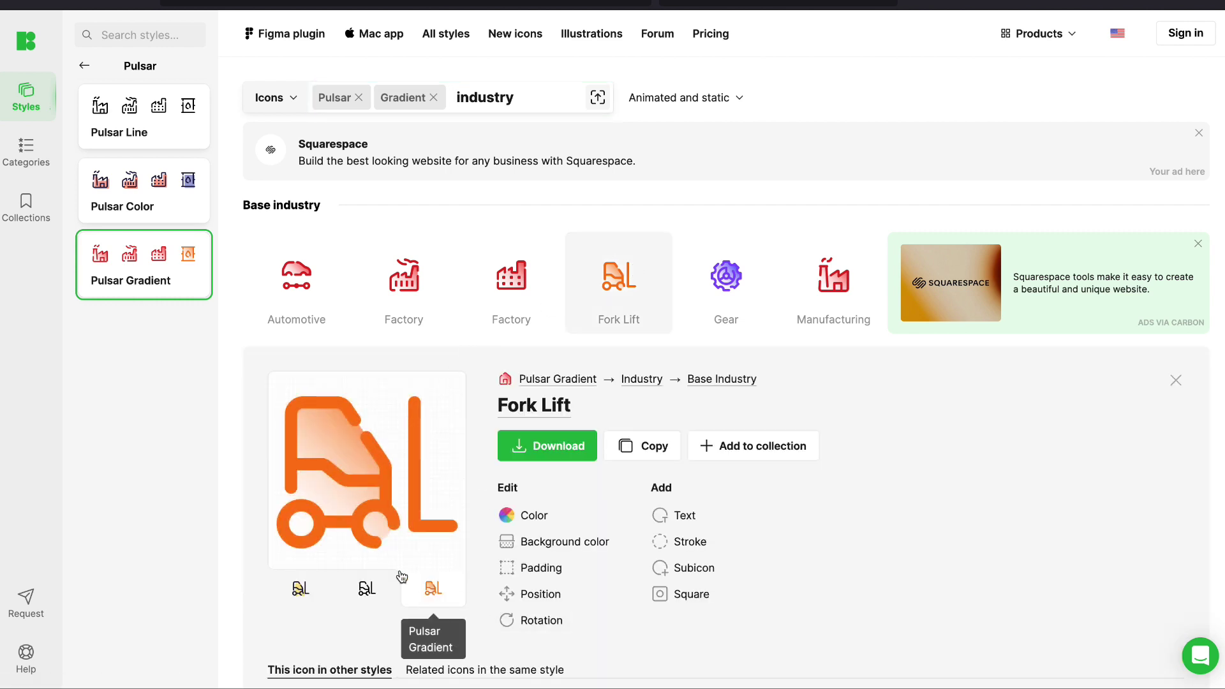
pyautogui.click(367, 588)
pyautogui.click(301, 588)
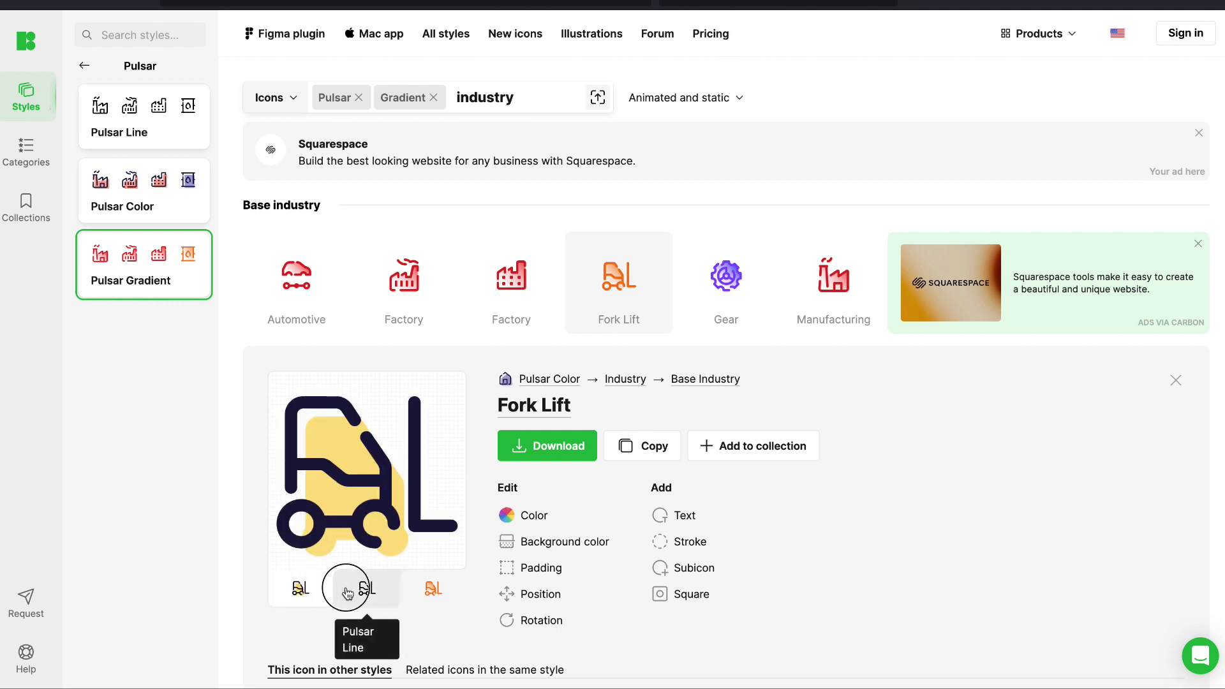
pyautogui.click(350, 587)
pyautogui.click(303, 588)
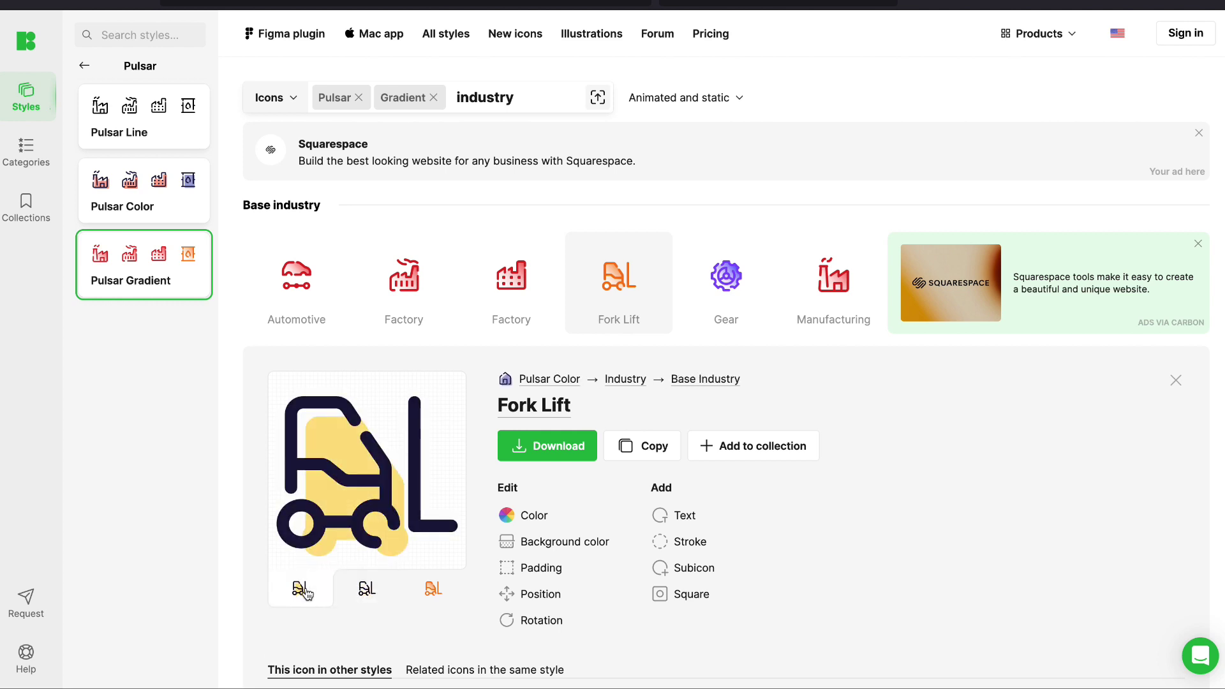
# - Return Fork Lift to the gradient style and inspect its tile image in DevTools
pyautogui.click(350, 587)
pyautogui.click(434, 585)
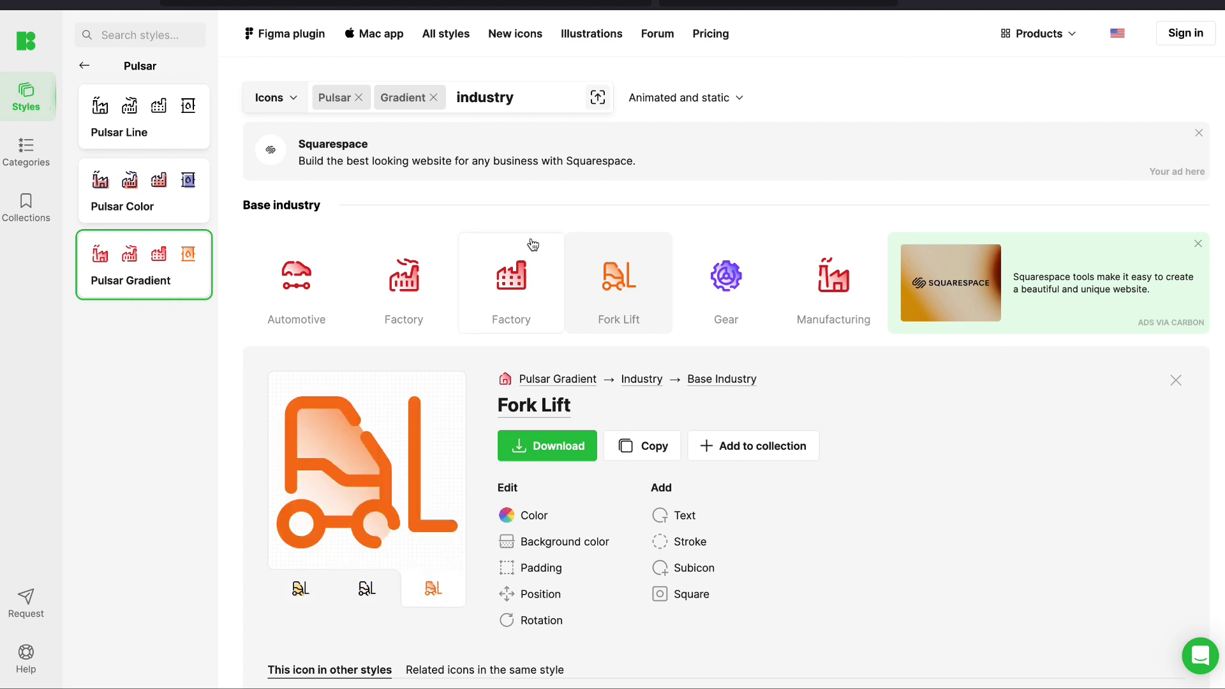
pyautogui.rightClick(623, 275)
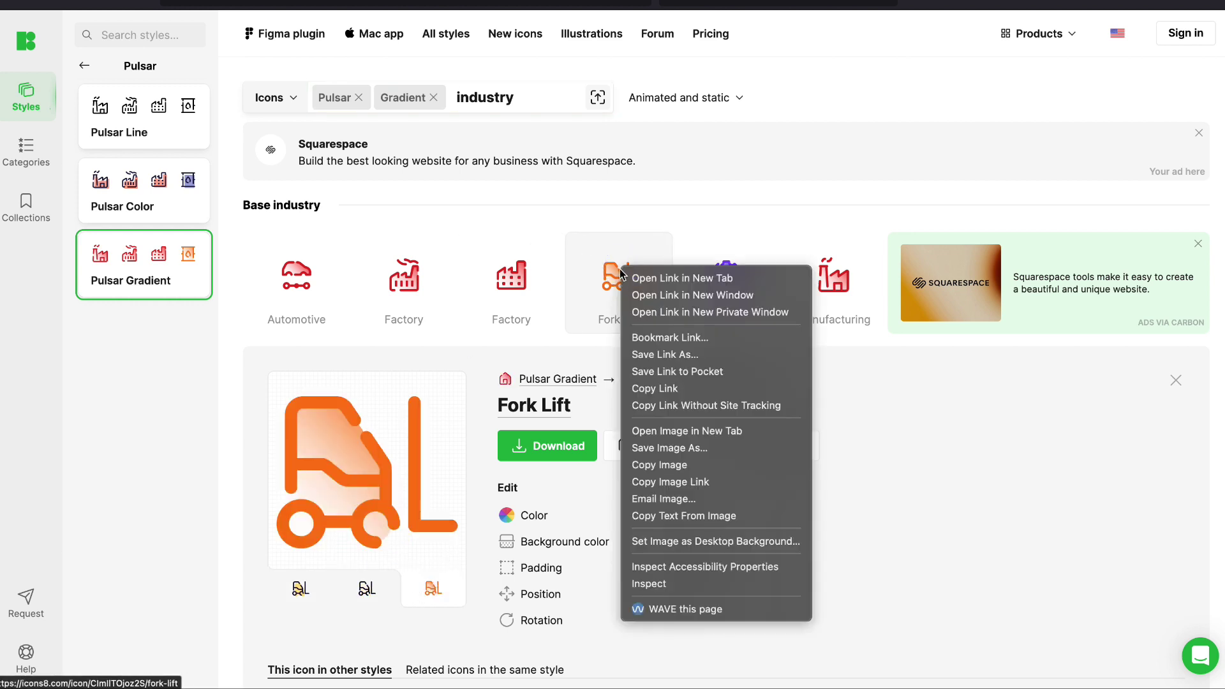
pyautogui.click(679, 585)
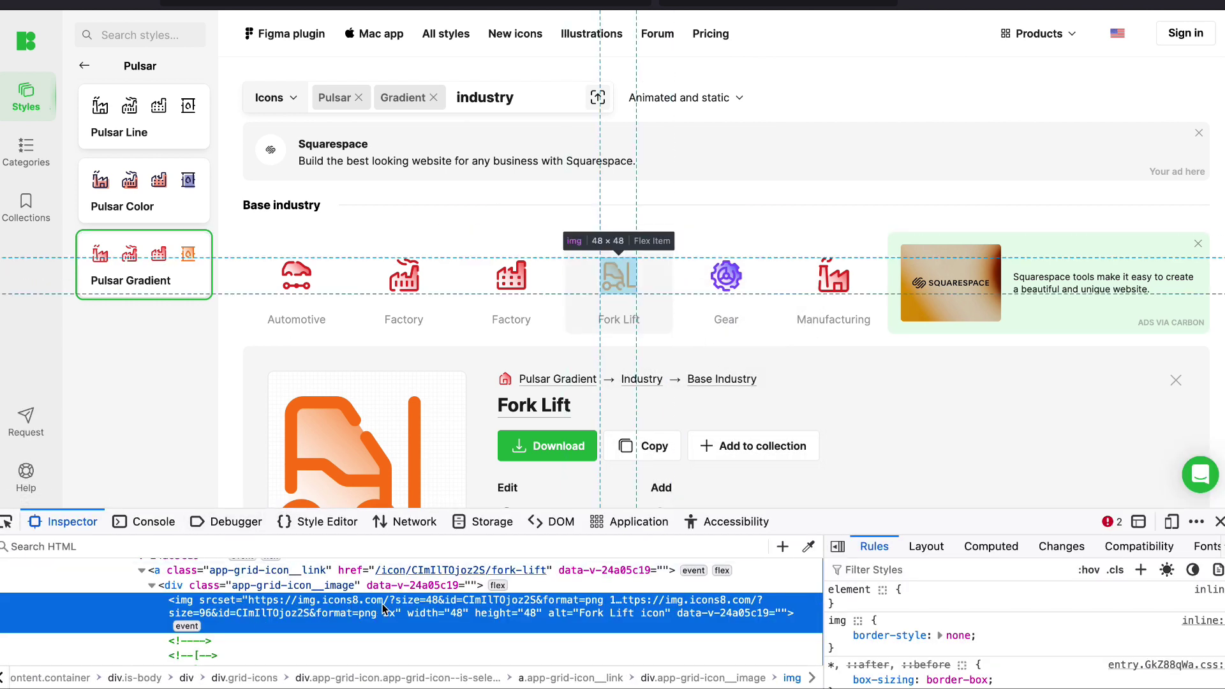
# - Select the first icons8 image URL in the Fork Lift image's srcset attribute
pyautogui.doubleClick(384, 605)
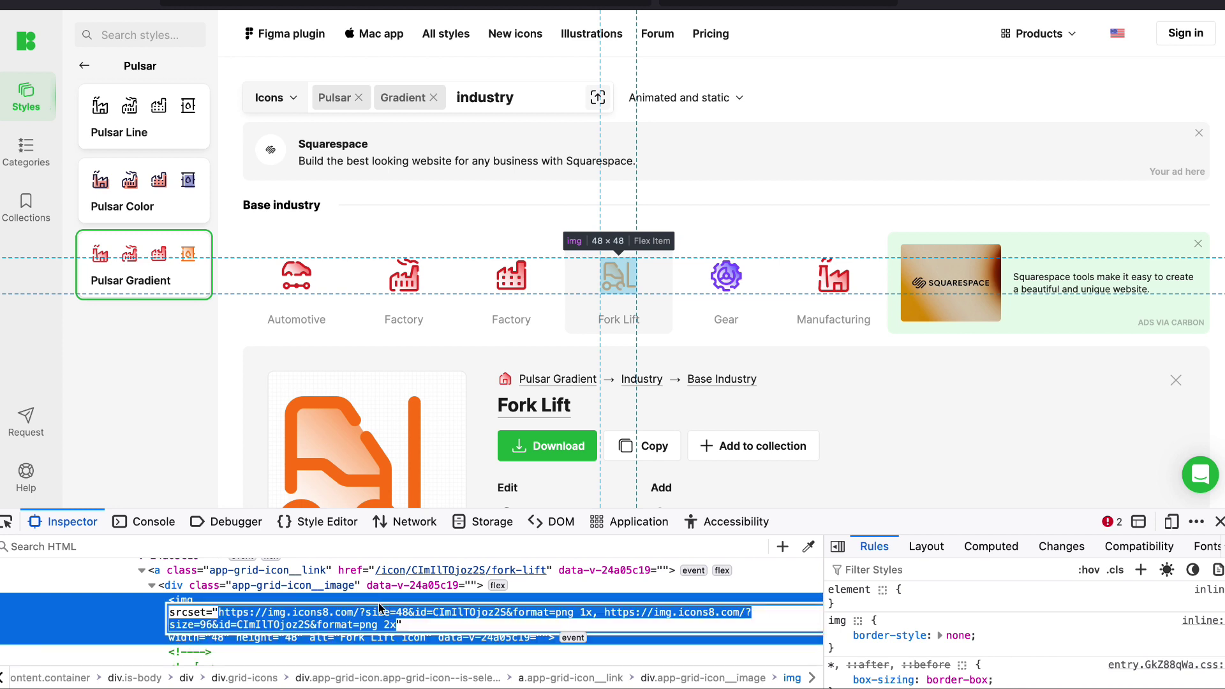
pyautogui.click(380, 613)
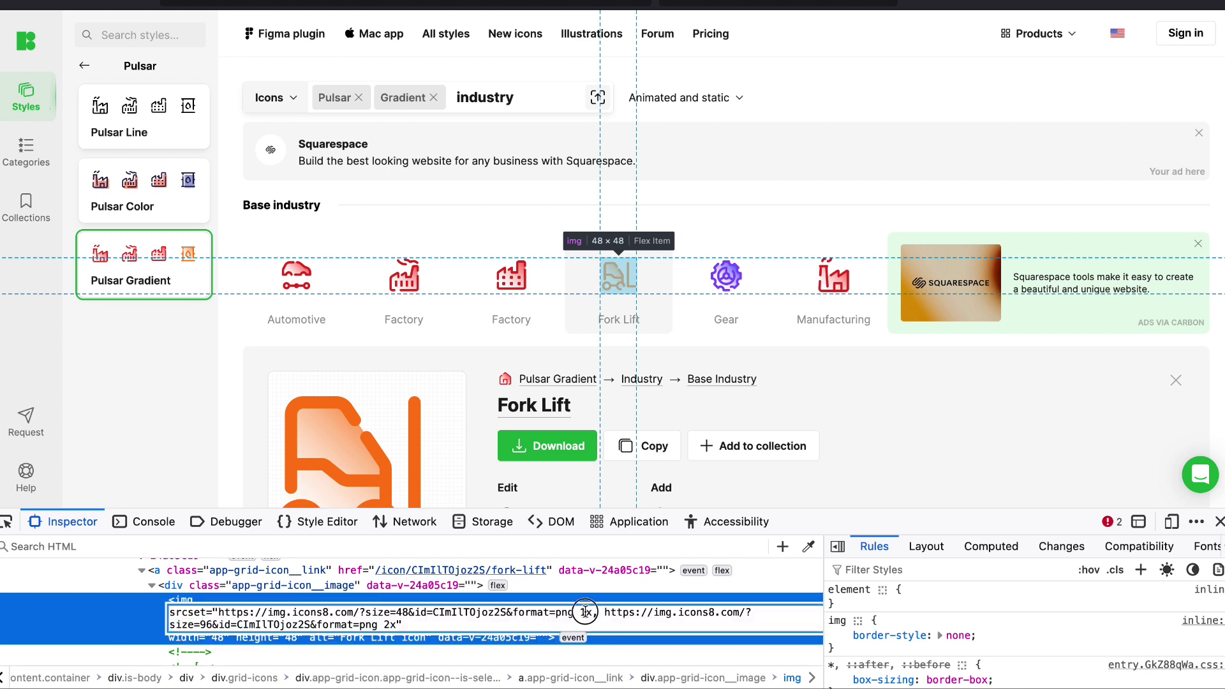
pyautogui.click(550, 613)
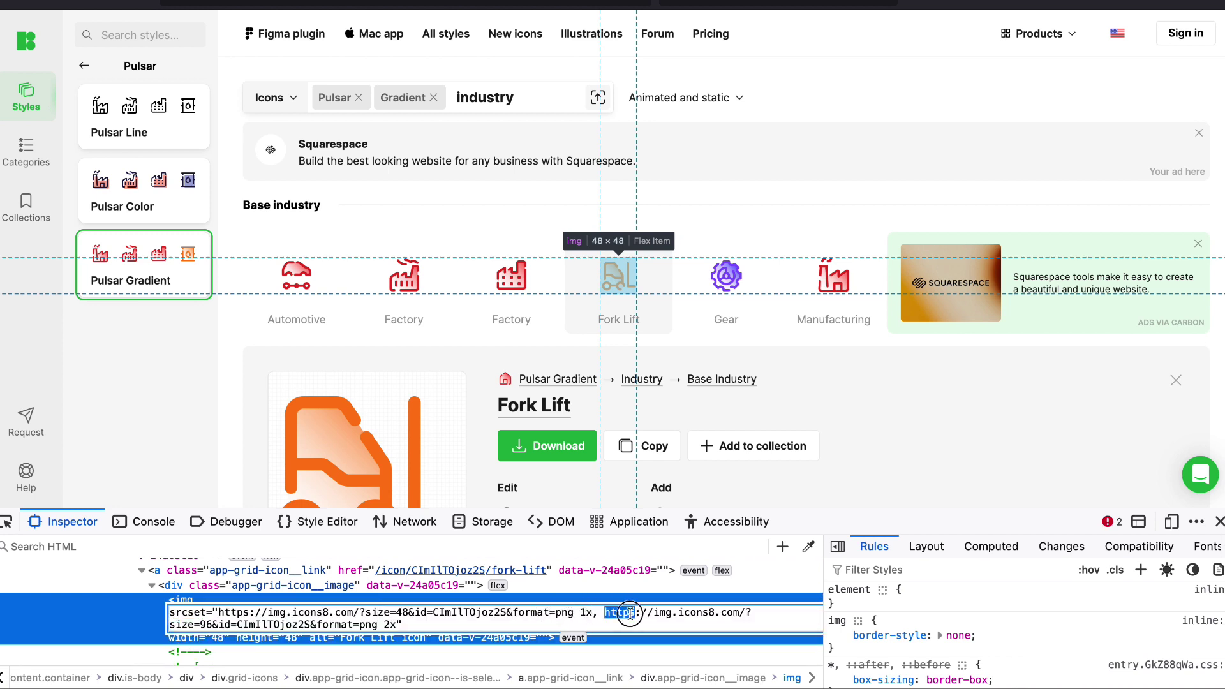
pyautogui.moveTo(606, 612); pyautogui.dragTo(377, 626)
pyautogui.hotkey('ctrl', 'c')
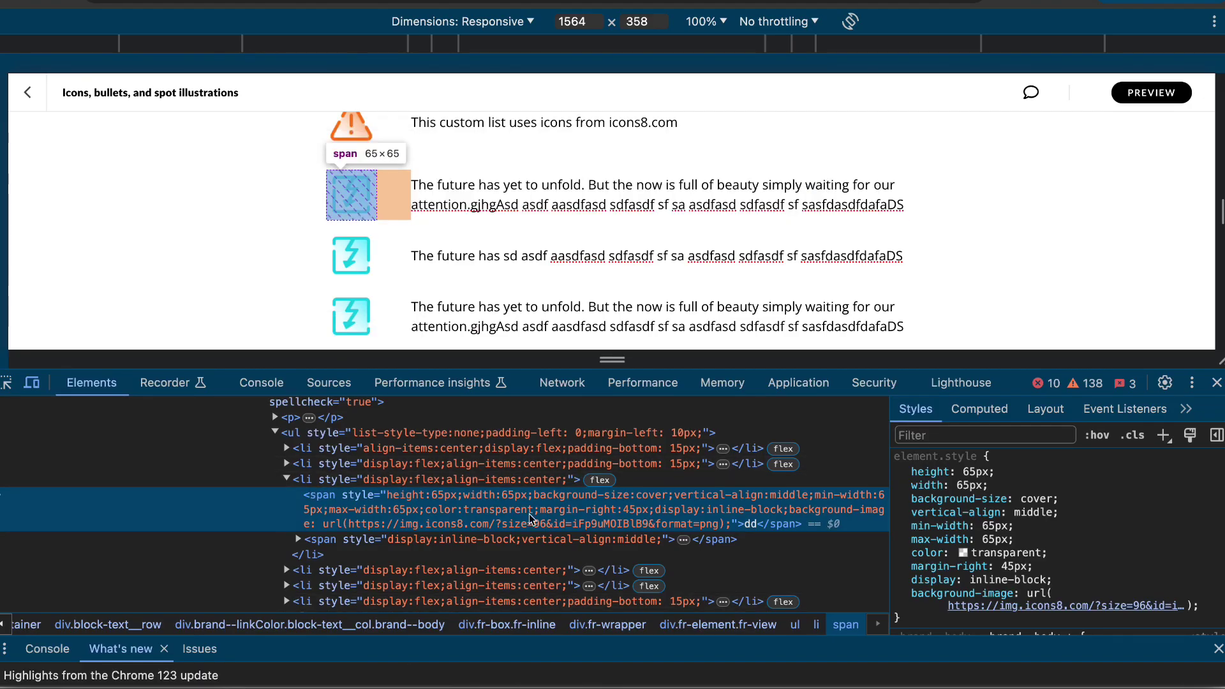
# - Replace the icon span's background-image url with the pasted Fork Lift image address
pyautogui.scroll(-2, 1033, 596)
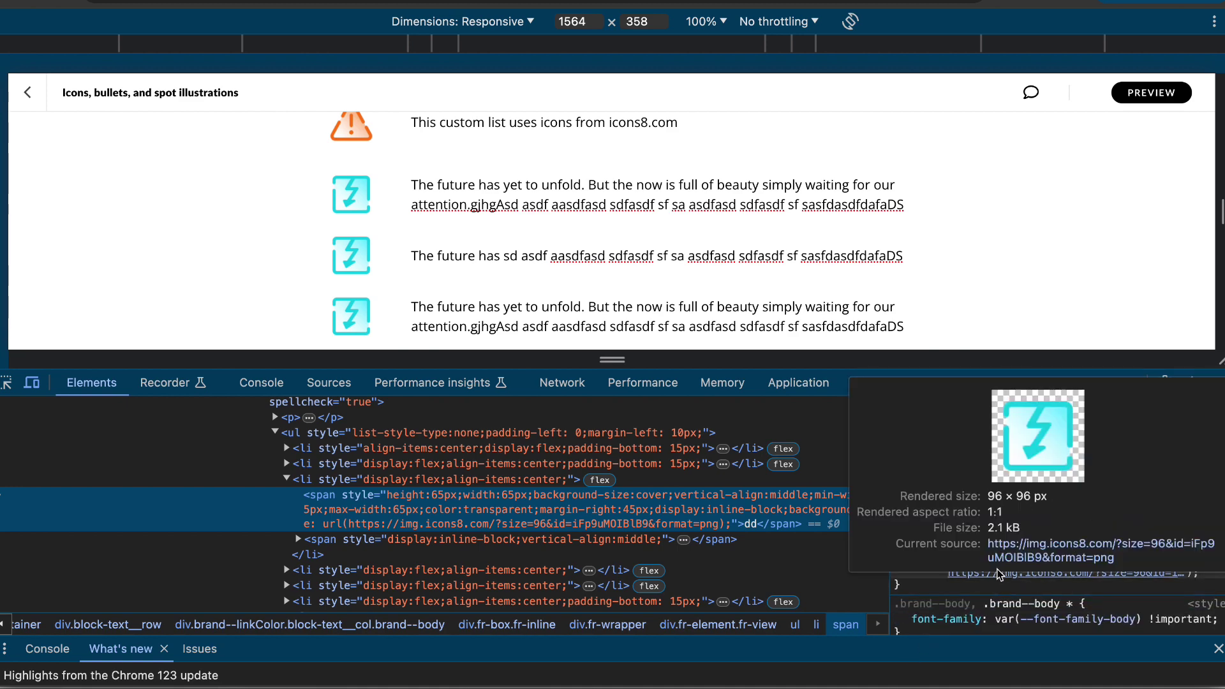
pyautogui.moveTo(982, 562)
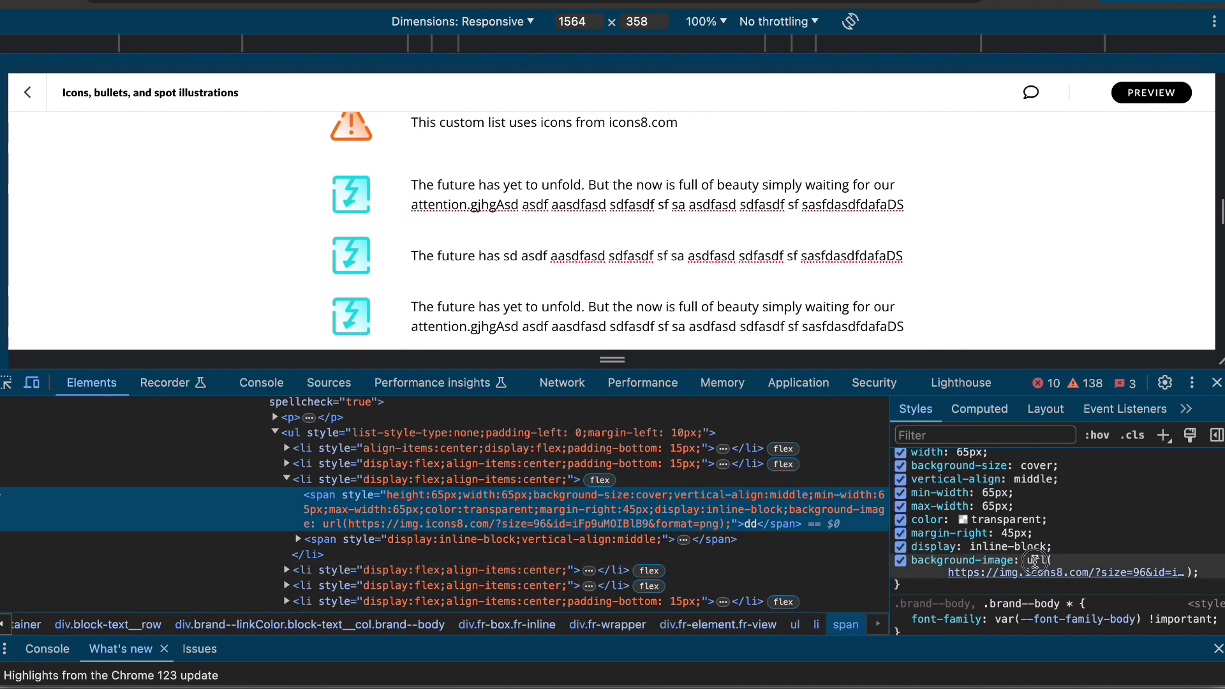
pyautogui.click(1035, 561)
pyautogui.click(1001, 579)
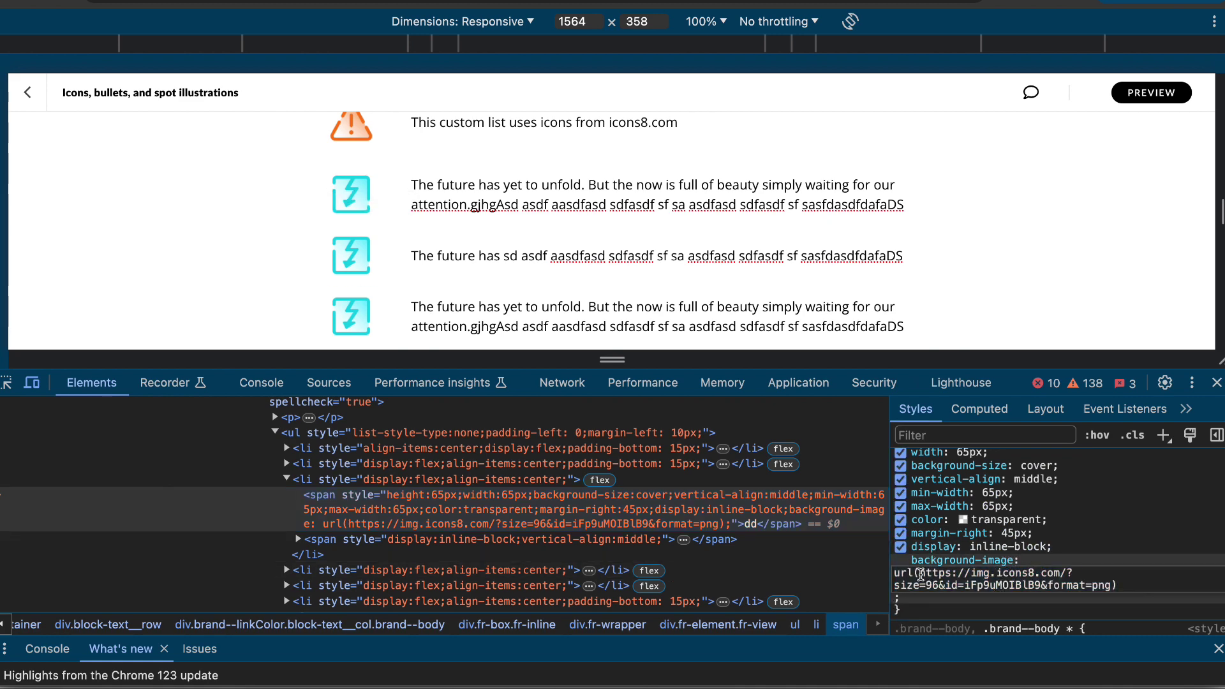
pyautogui.moveTo(921, 574); pyautogui.dragTo(1223, 589)
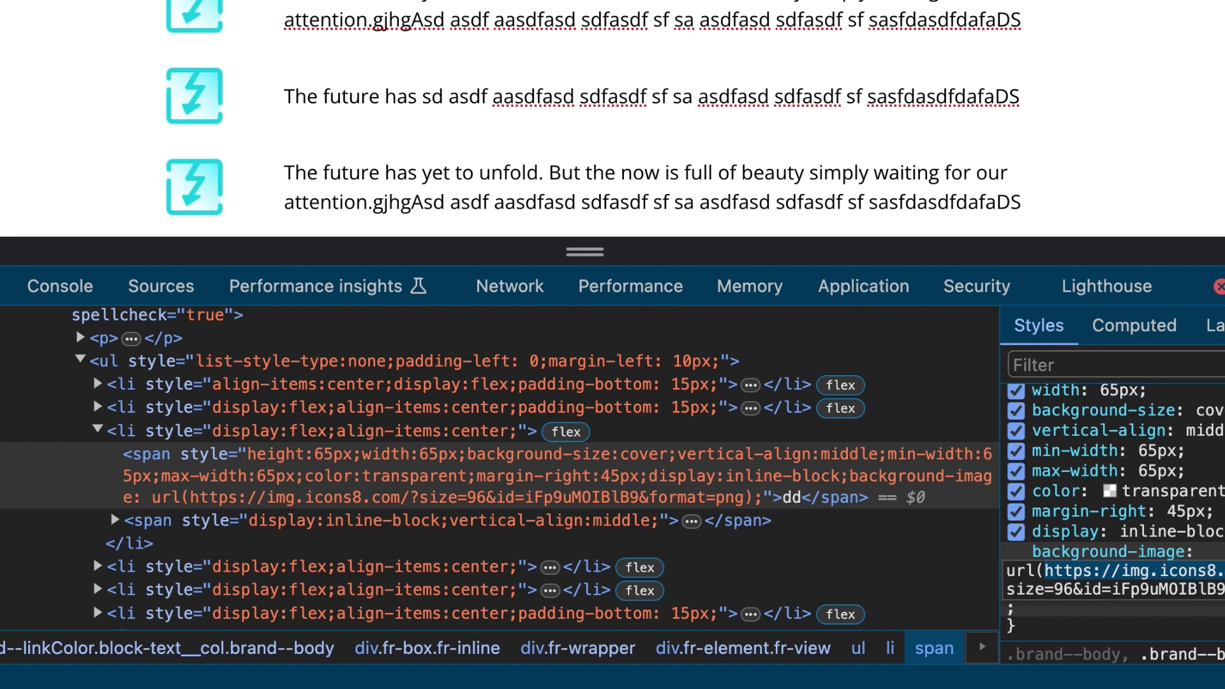
pyautogui.hotkey('ctrl', 'v')
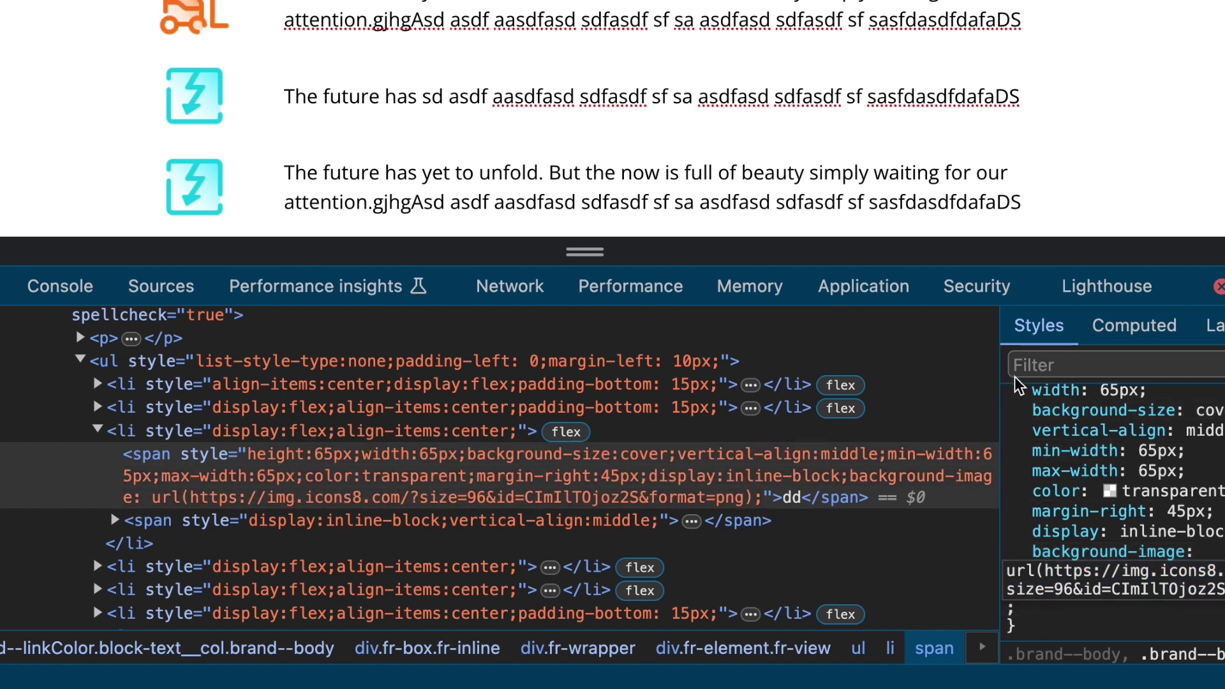
pyautogui.moveTo(1001, 383); pyautogui.dragTo(408, 386)
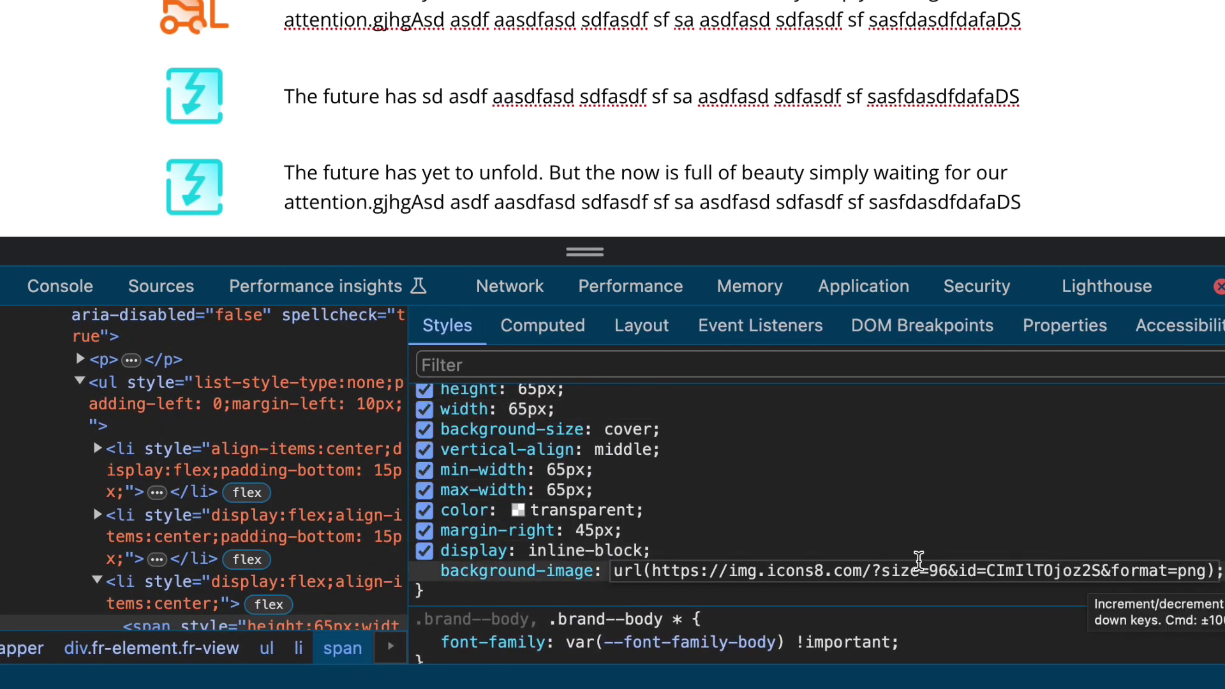
pyautogui.press('Return')
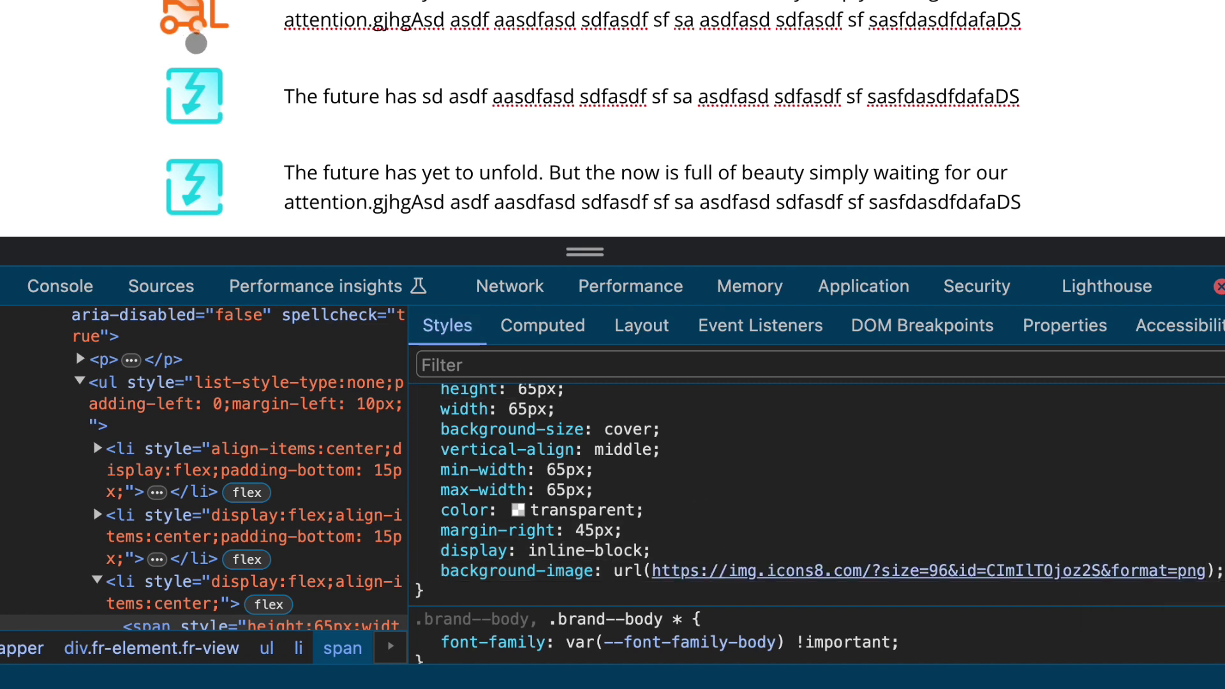
# - Expand the last list item and select its icon span to show the background-image URL
pyautogui.scroll(2, 201, 53)
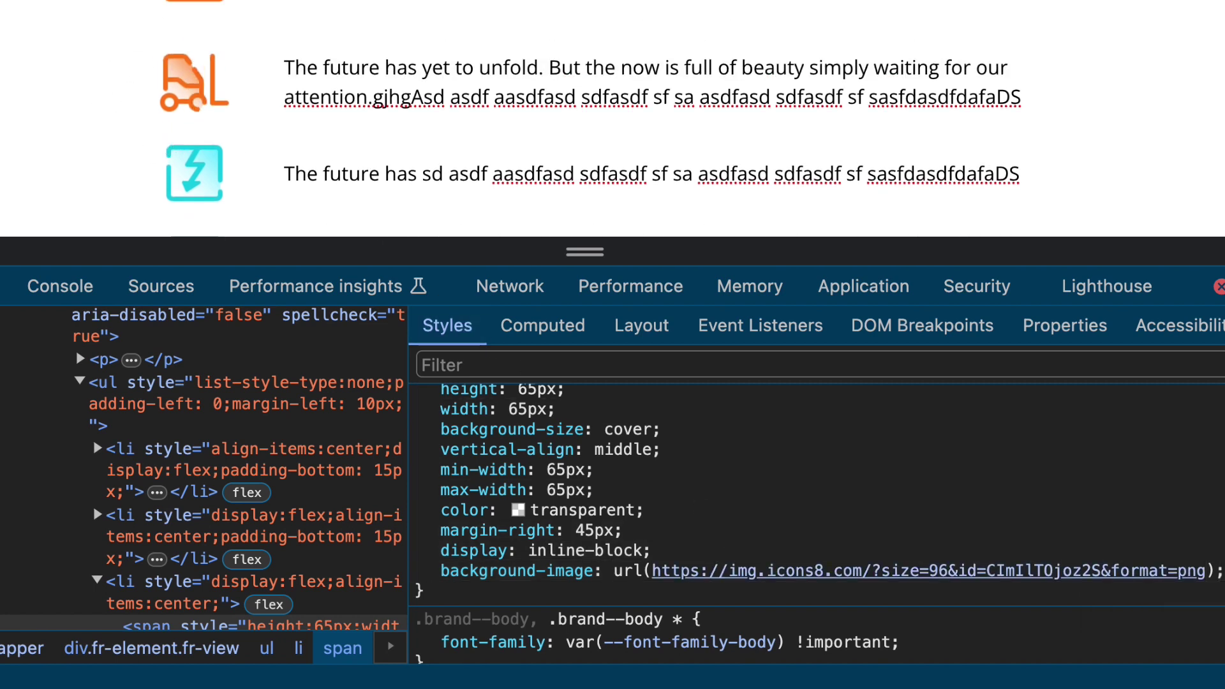
pyautogui.scroll(-5, 591, 119)
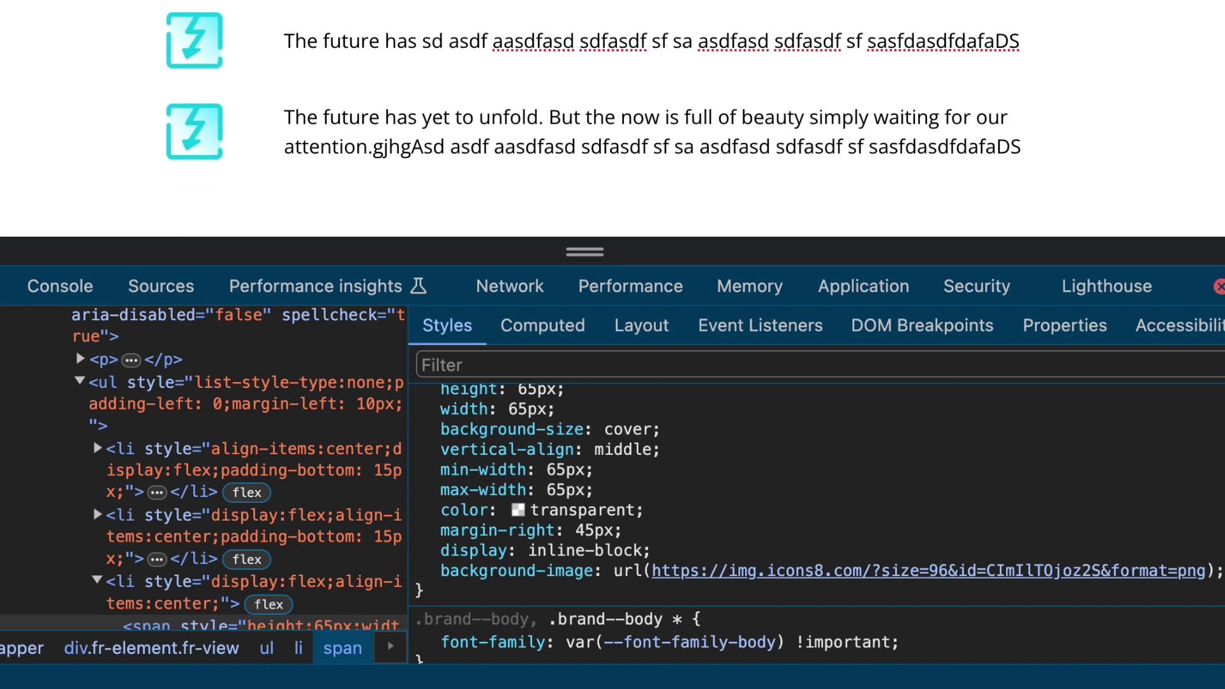
pyautogui.scroll(4, 591, 118)
pyautogui.scroll(-2, 591, 118)
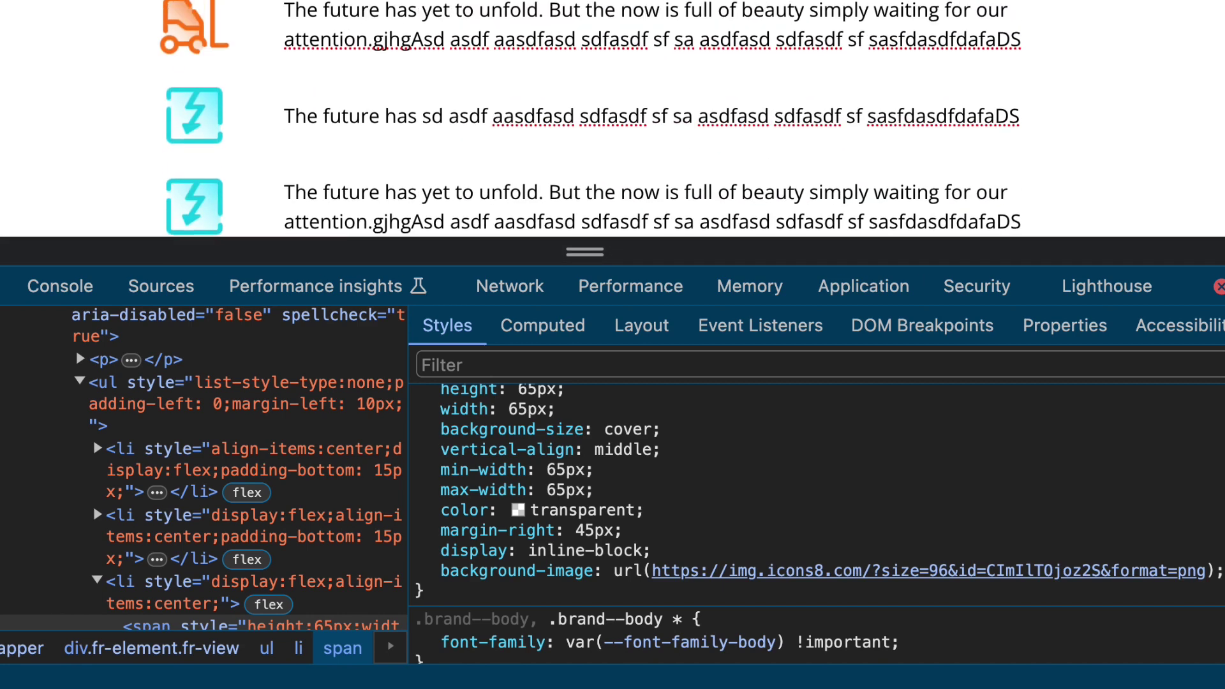
pyautogui.scroll(-3, 613, 118)
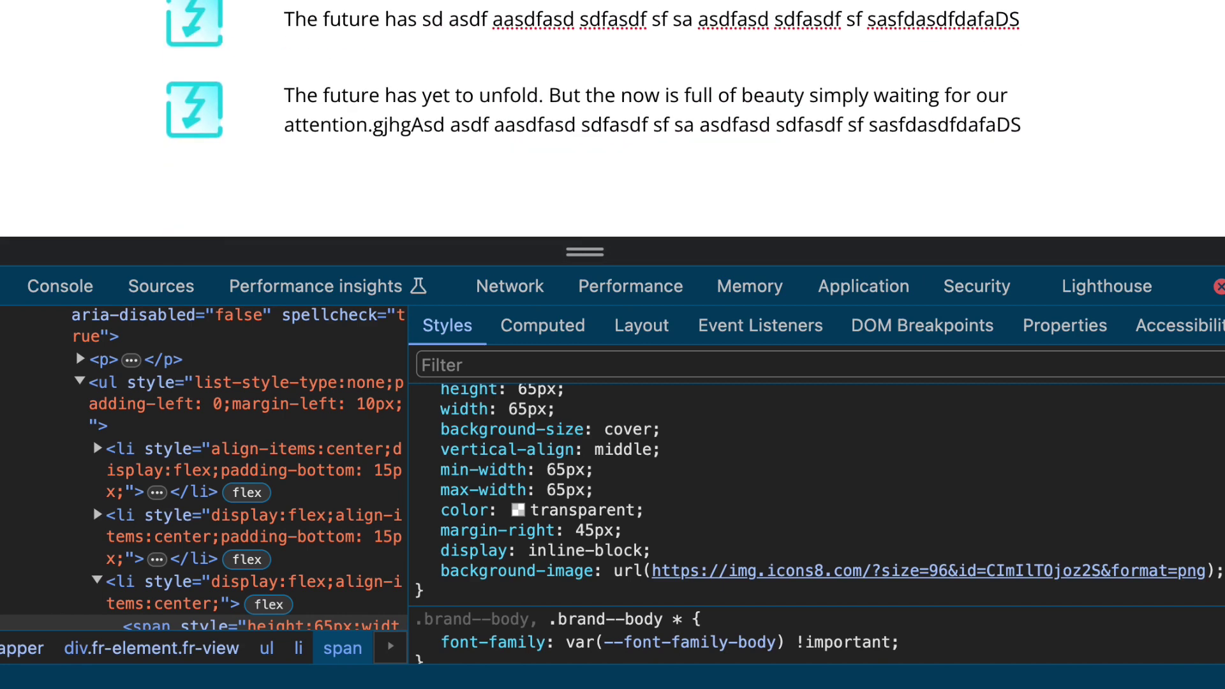
pyautogui.scroll(-8, 88, 495)
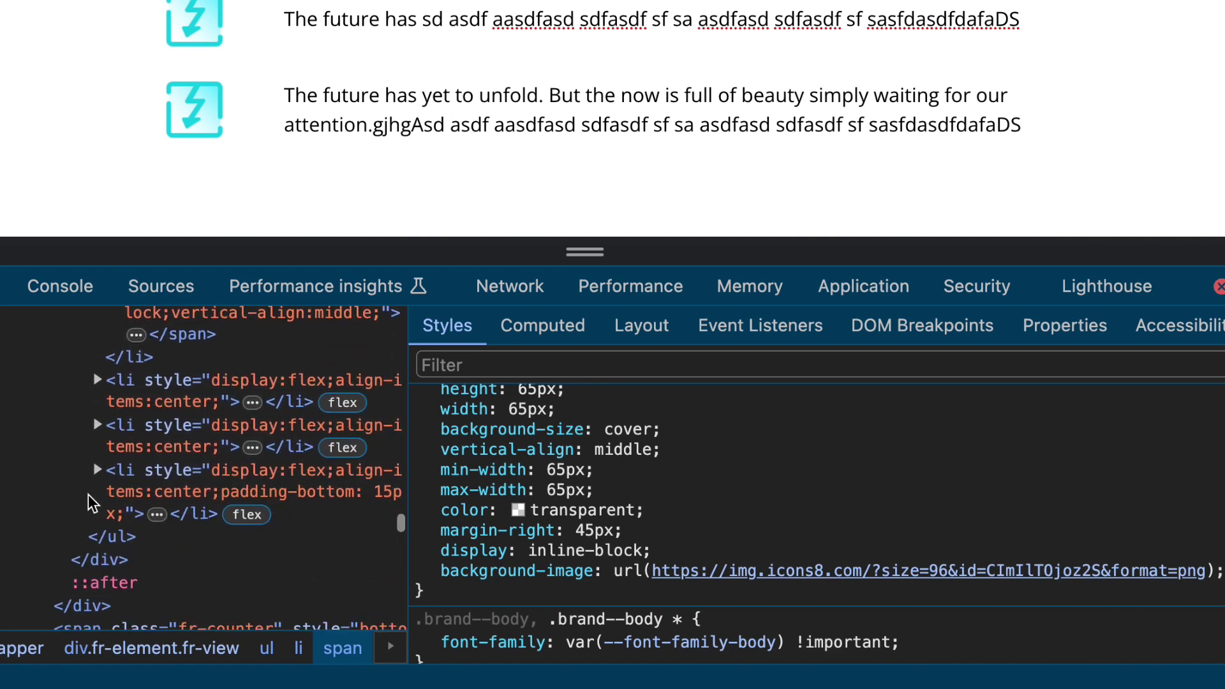
pyautogui.scroll(-1, 88, 496)
pyautogui.click(120, 418)
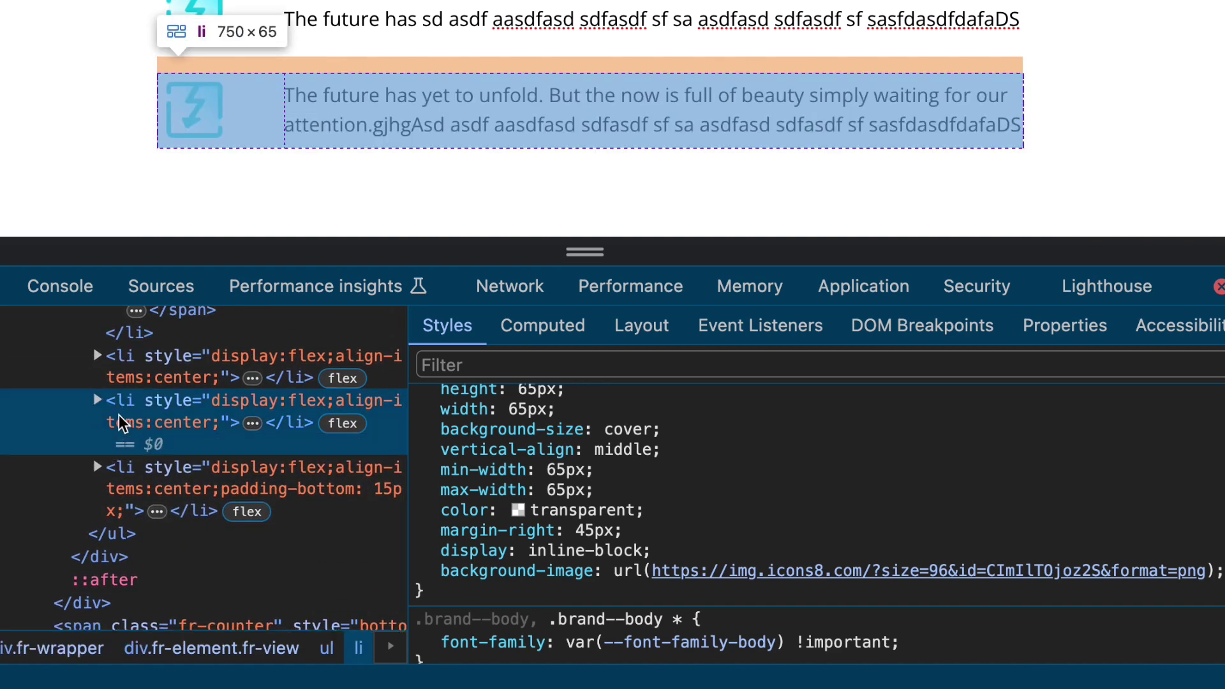
pyautogui.click(97, 401)
pyautogui.click(144, 450)
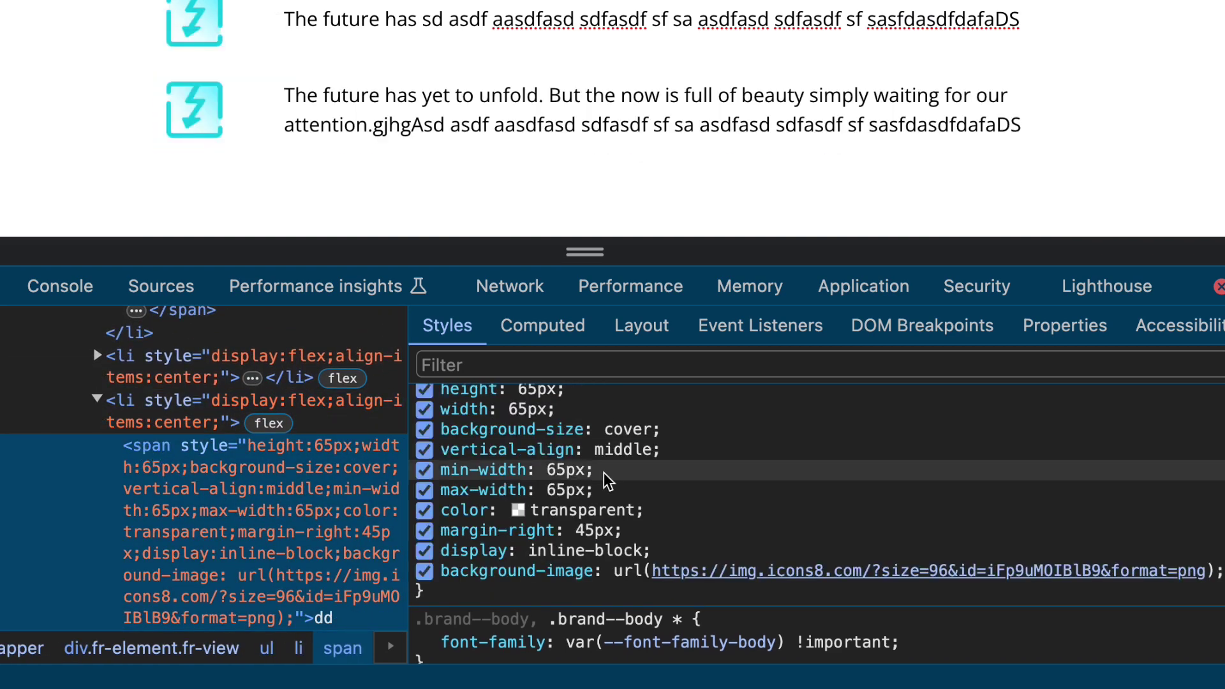
pyautogui.moveTo(785, 578)
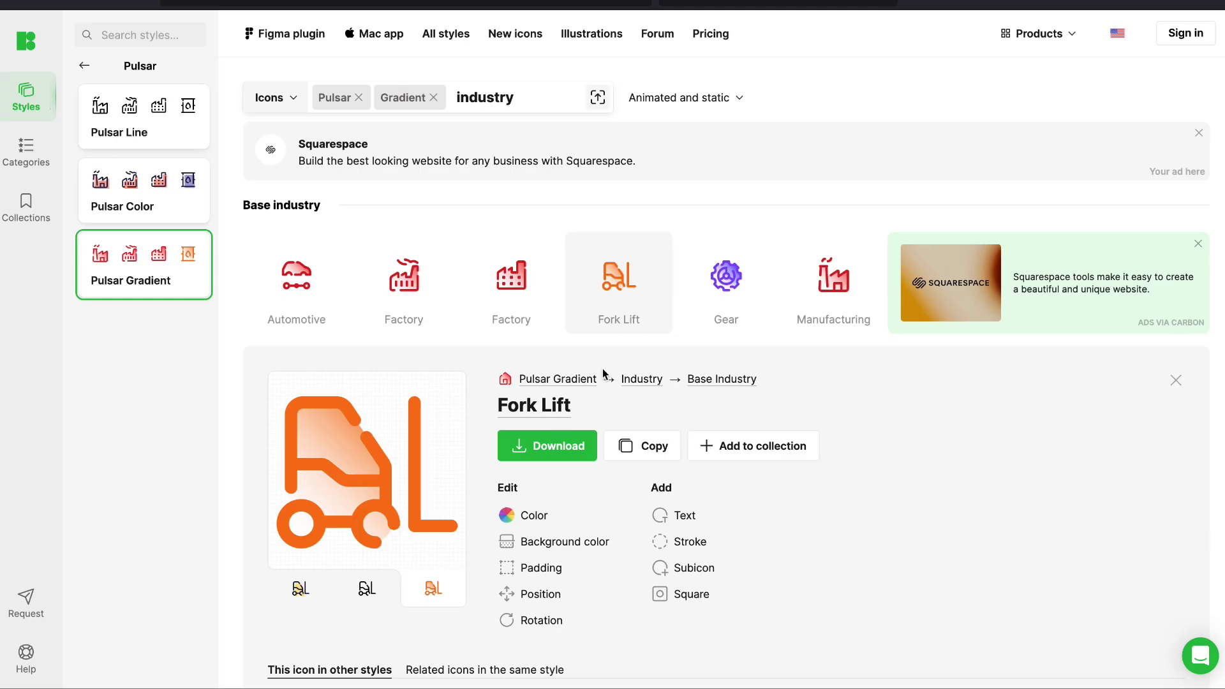
# - Browse the Pulsar Gradient industry results and open the Circuit icon
pyautogui.scroll(-15, 845, 415)
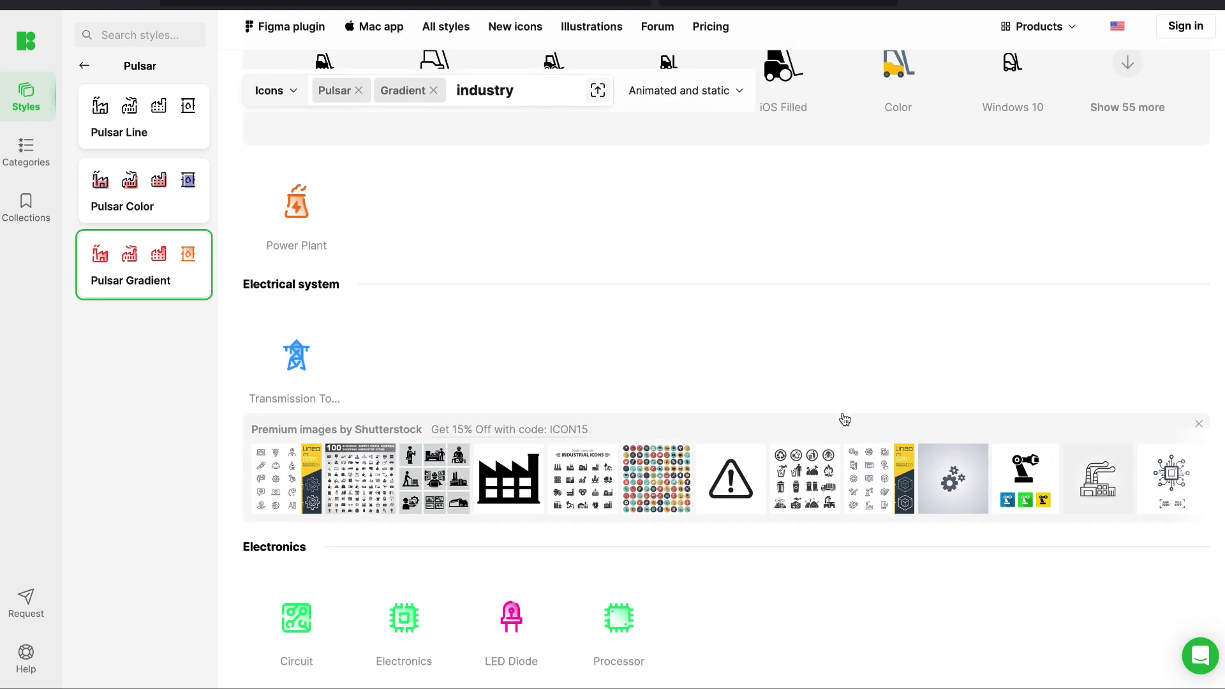
pyautogui.scroll(3, 845, 419)
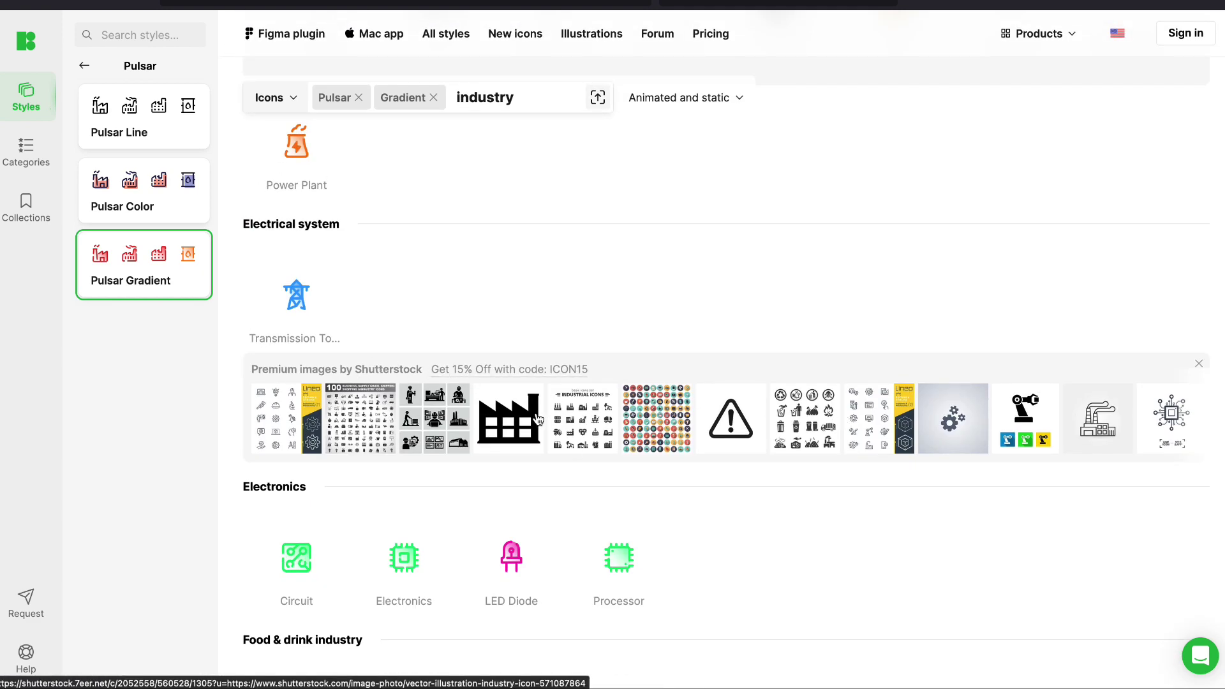
pyautogui.scroll(2, 492, 292)
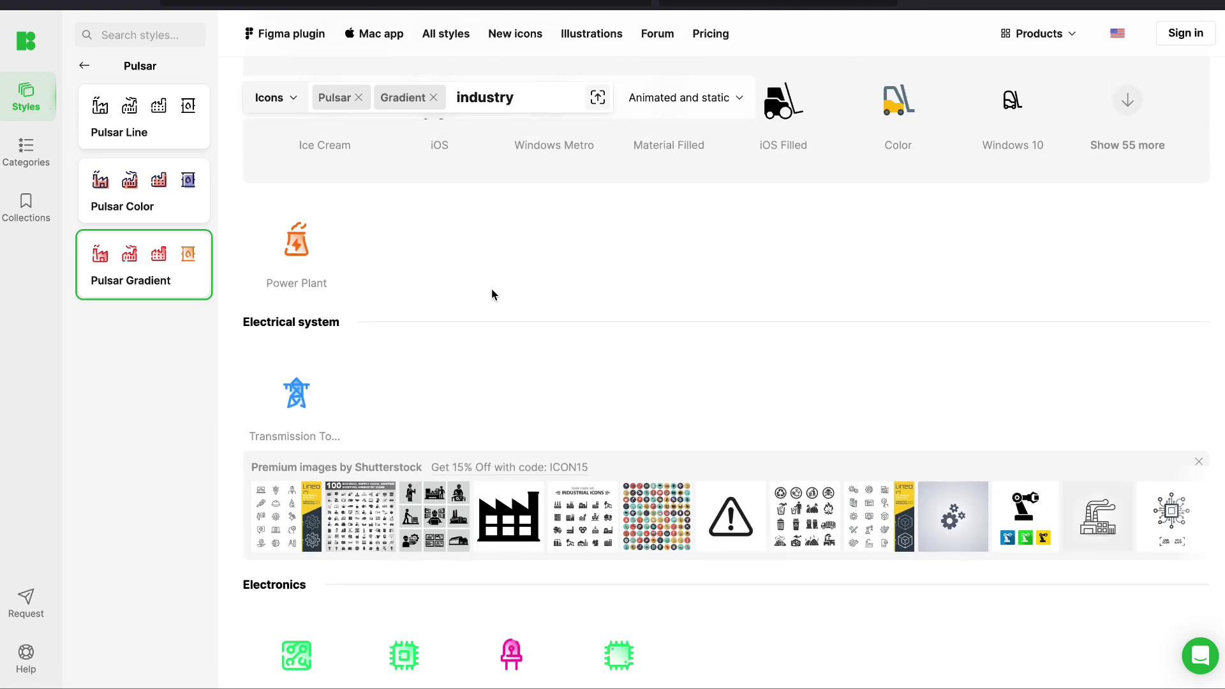
pyautogui.scroll(-7, 501, 344)
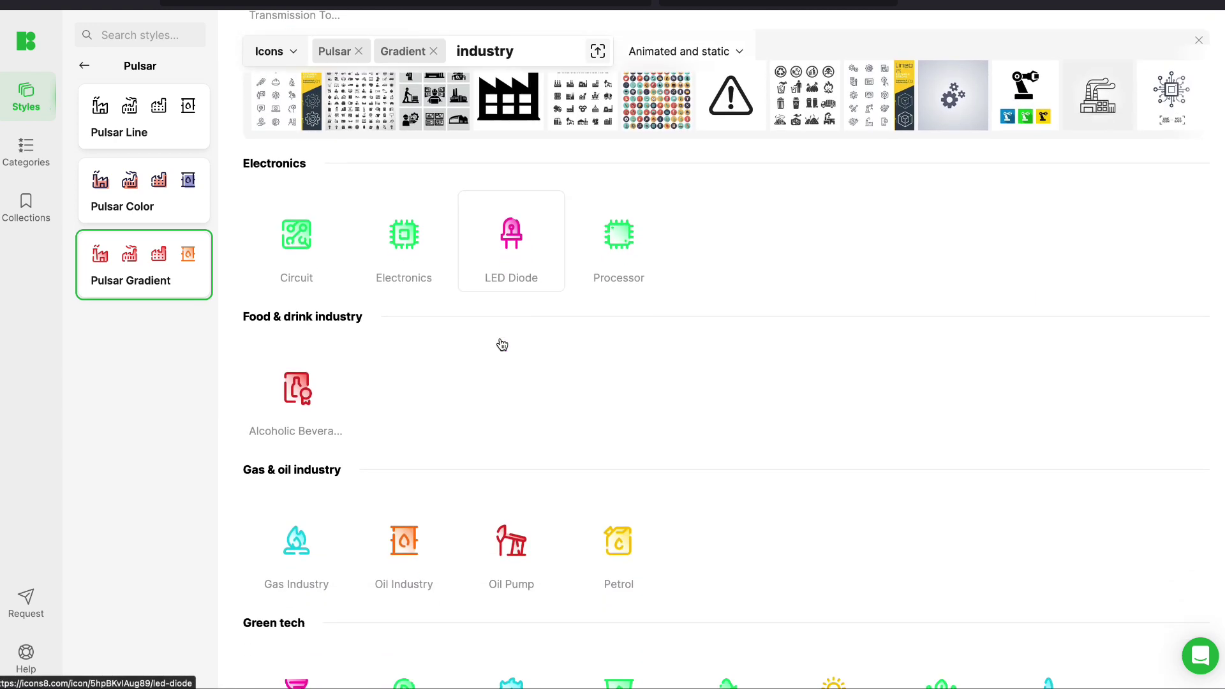
pyautogui.click(300, 247)
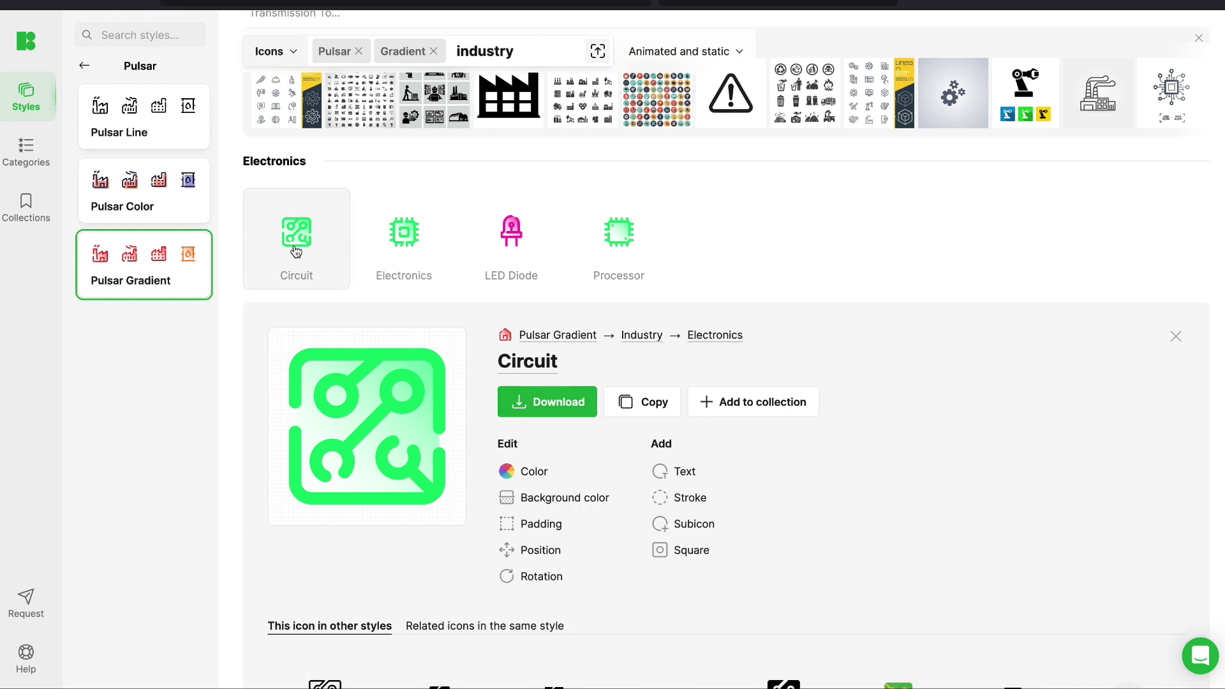
# - Inspect the Circuit image and select its size=96 URL in the srcset attribute
pyautogui.rightClick(297, 238)
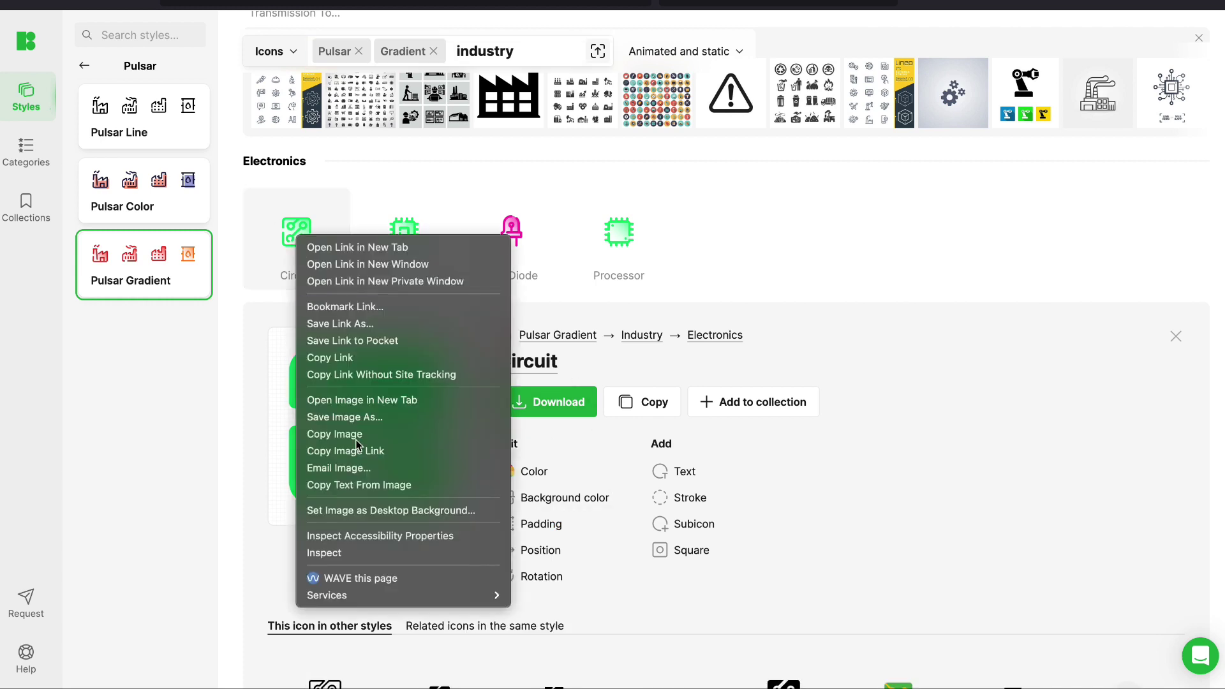
pyautogui.click(372, 553)
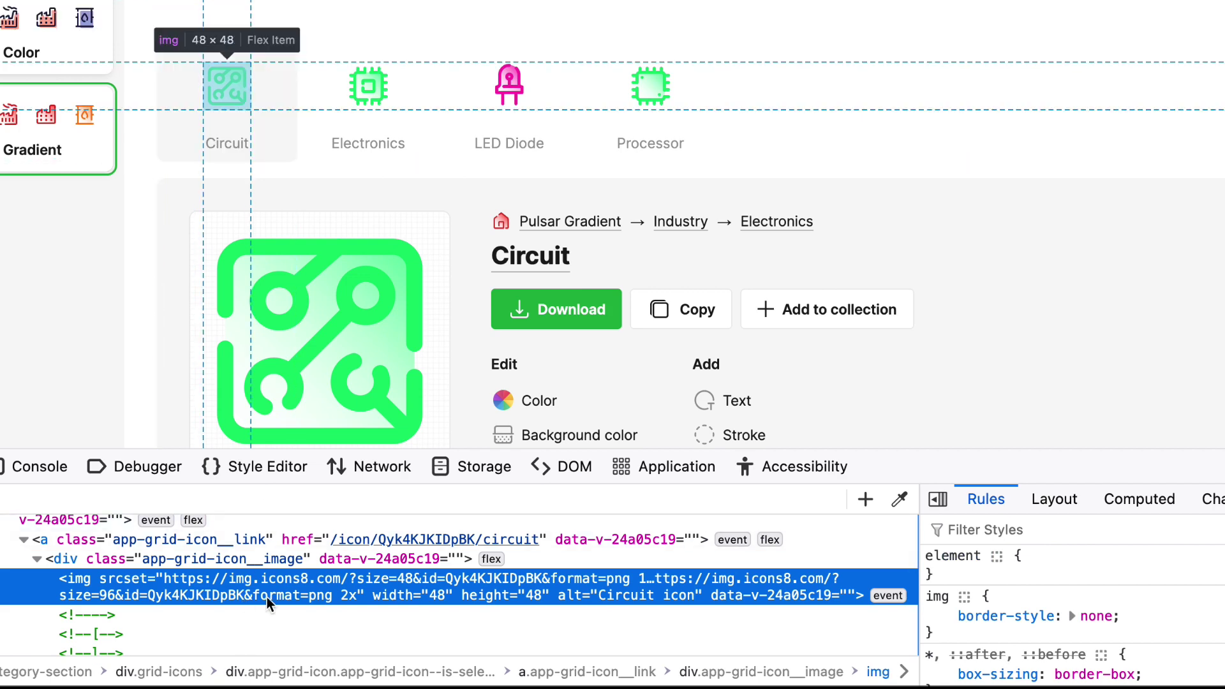
pyautogui.doubleClick(377, 584)
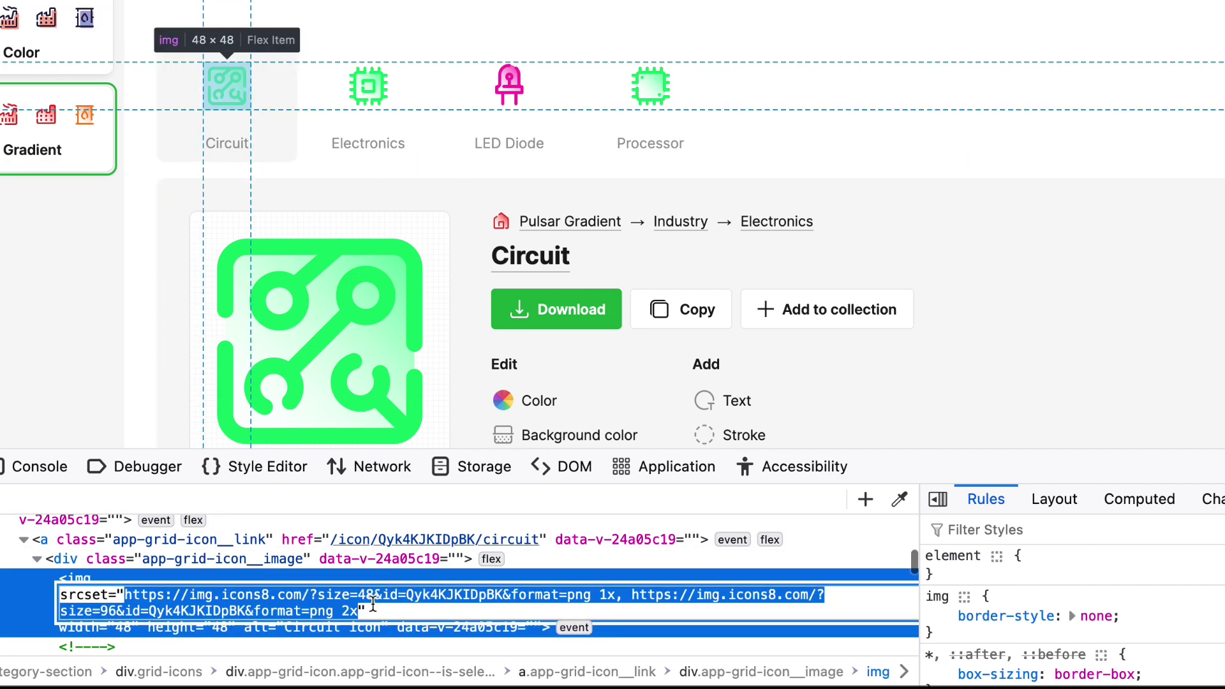
pyautogui.click(373, 605)
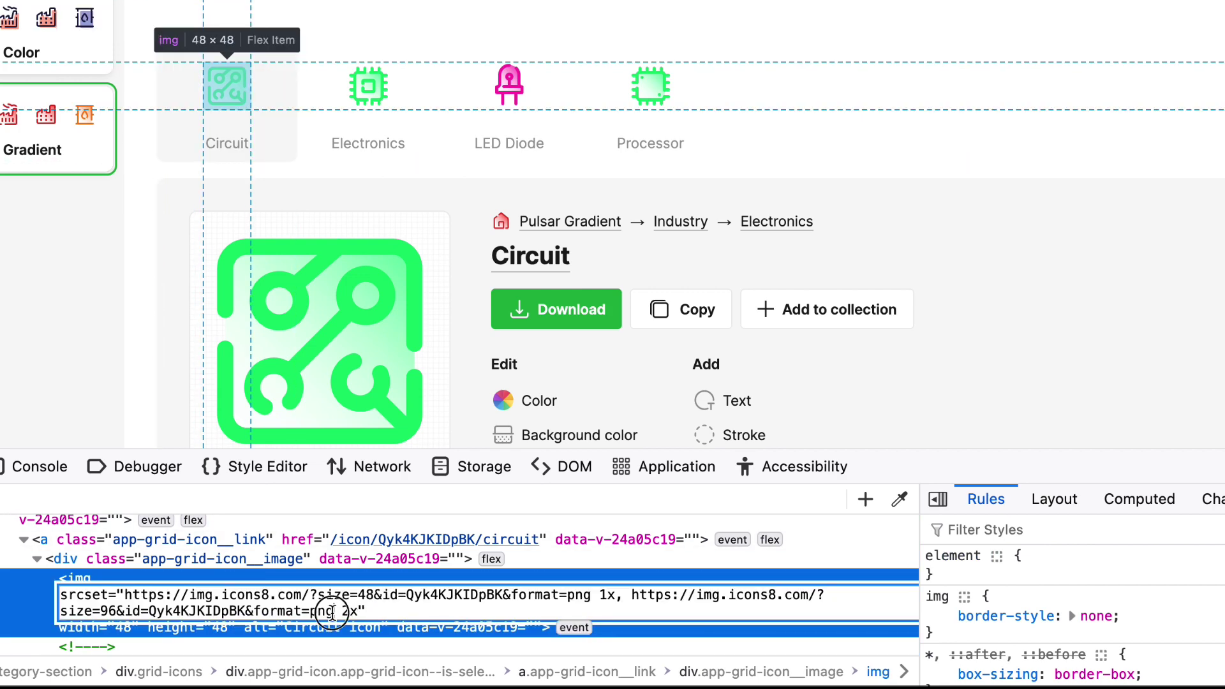
pyautogui.moveTo(332, 612); pyautogui.dragTo(642, 595)
pyautogui.press('super+c')
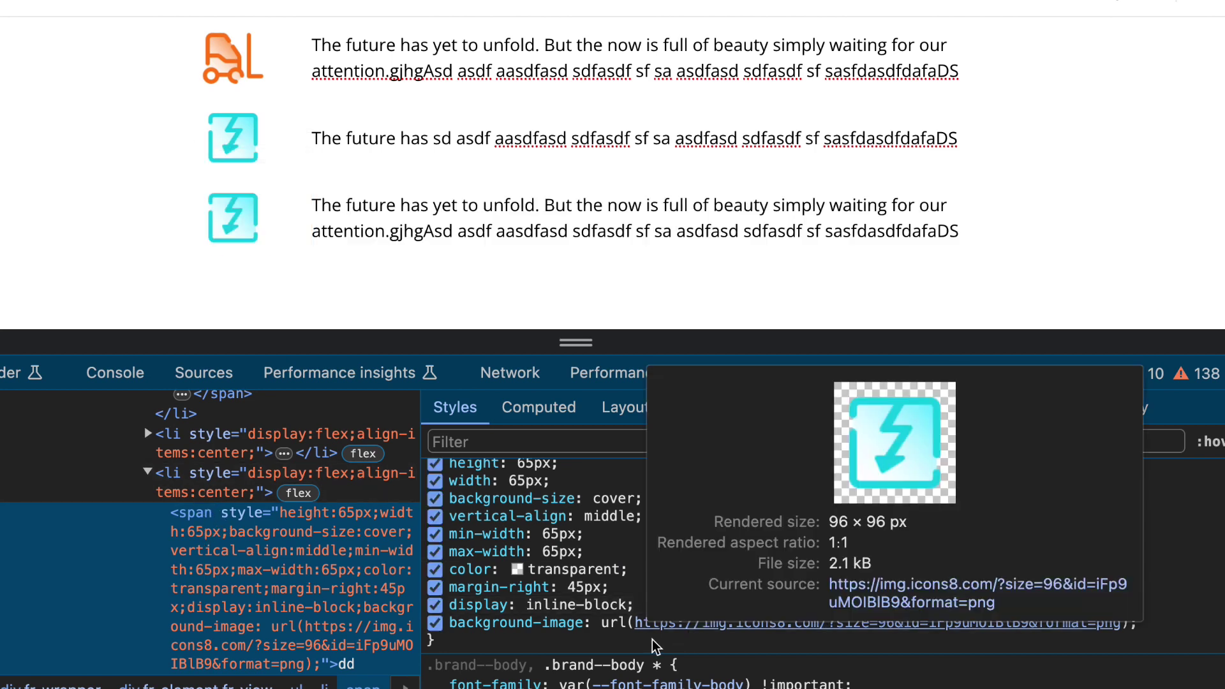
# - Replace the fifth list item's lightning icon background-image URL with the green Circuit icon URL
pyautogui.click(684, 623)
pyautogui.click(684, 622)
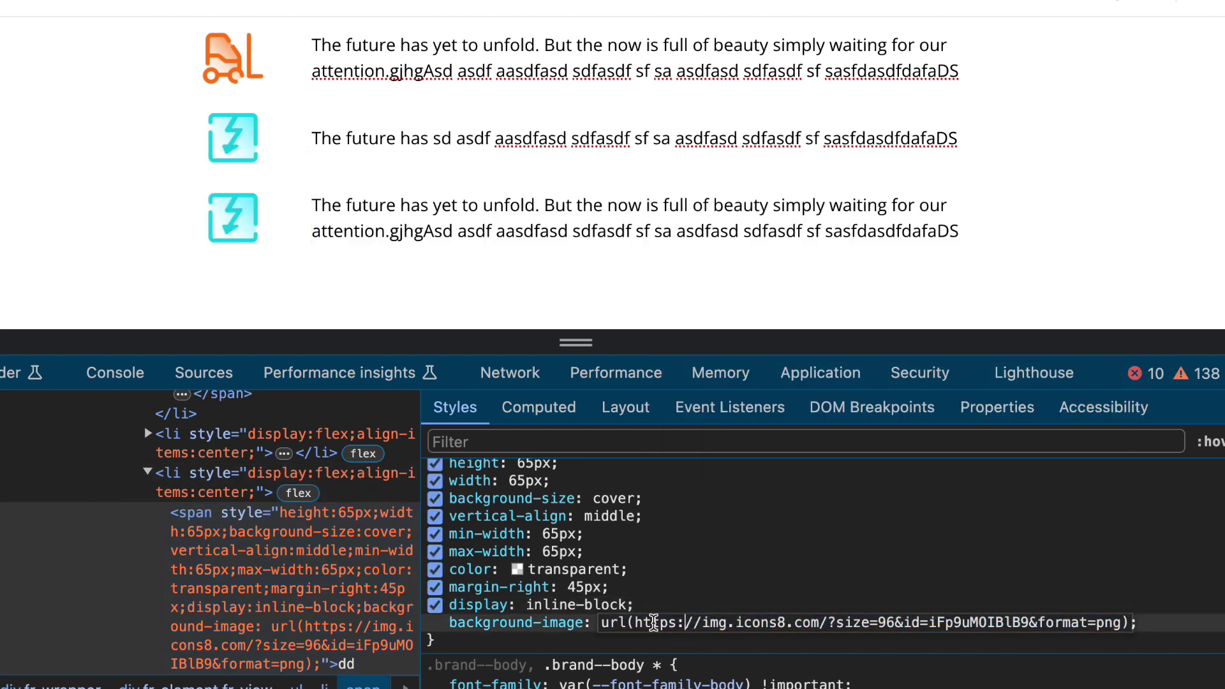
pyautogui.moveTo(633, 622); pyautogui.dragTo(1122, 622)
pyautogui.press('super+v')
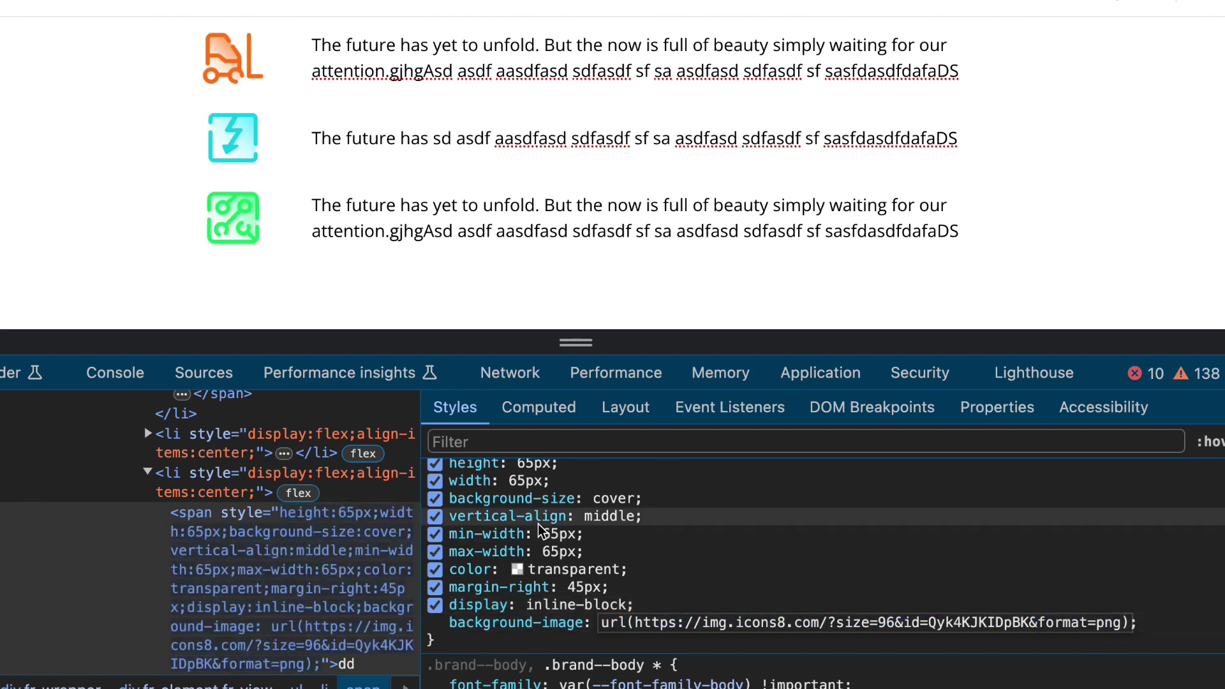
pyautogui.click(185, 491)
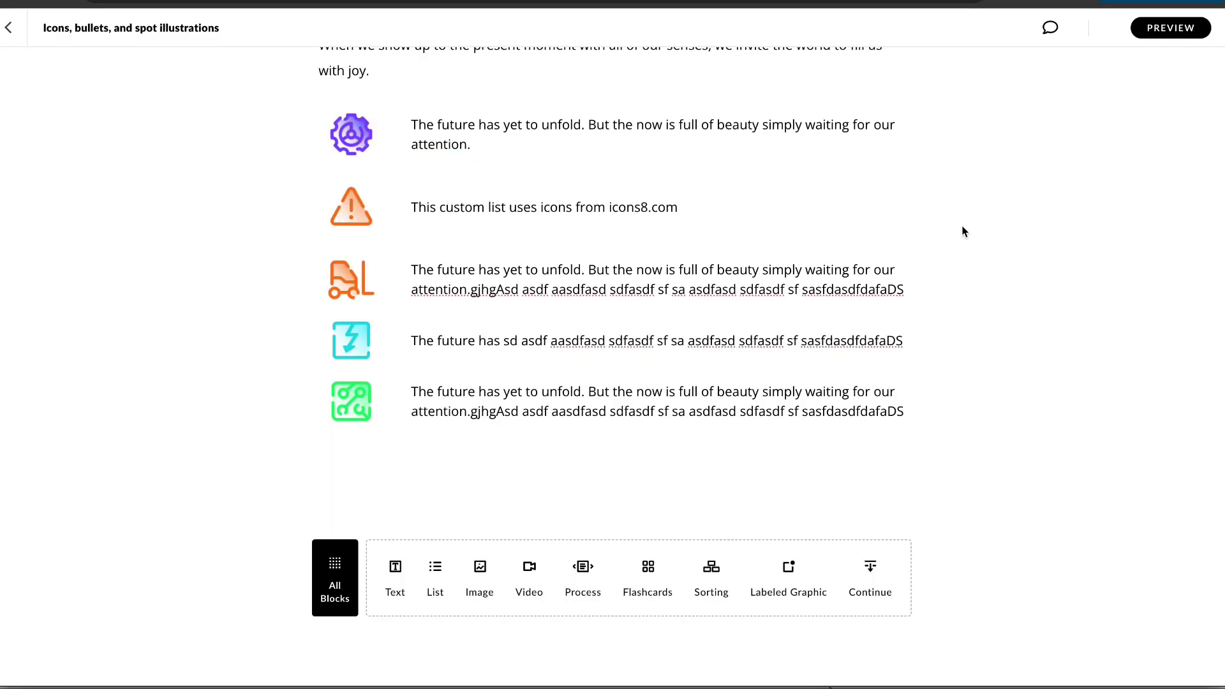
# - Add the placeholder text 'asdf' to the last list item's text
pyautogui.scroll(2, 964, 231)
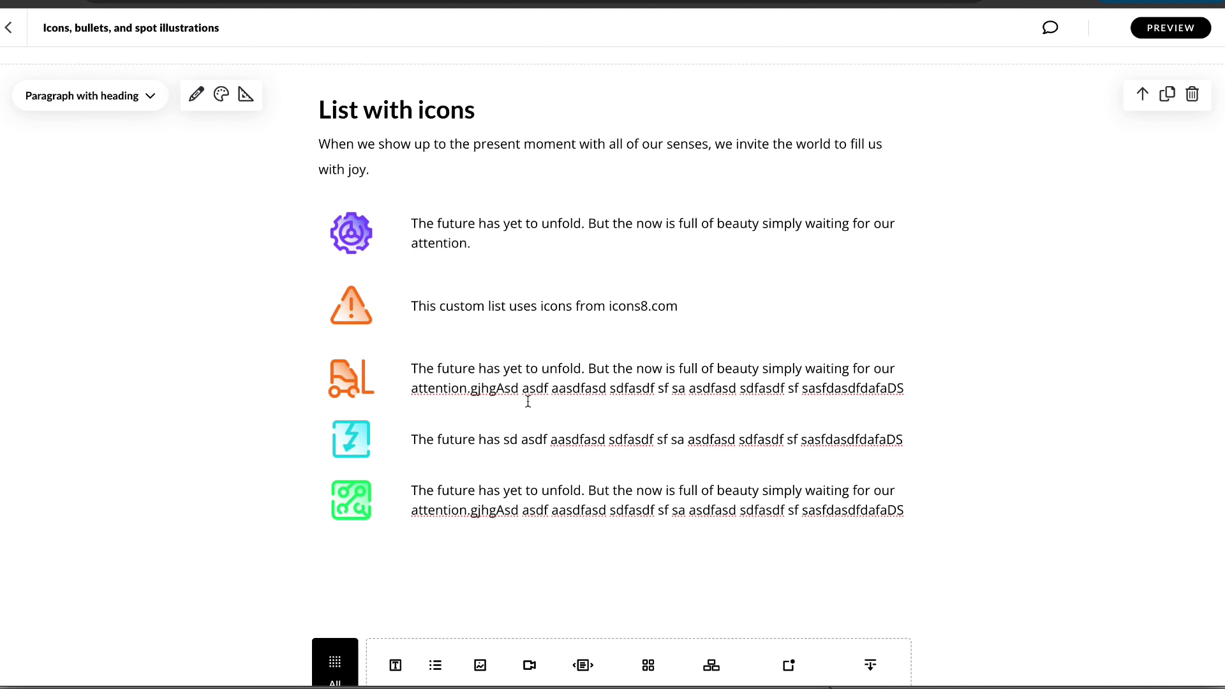
pyautogui.click(642, 511)
pyautogui.write('asdf')
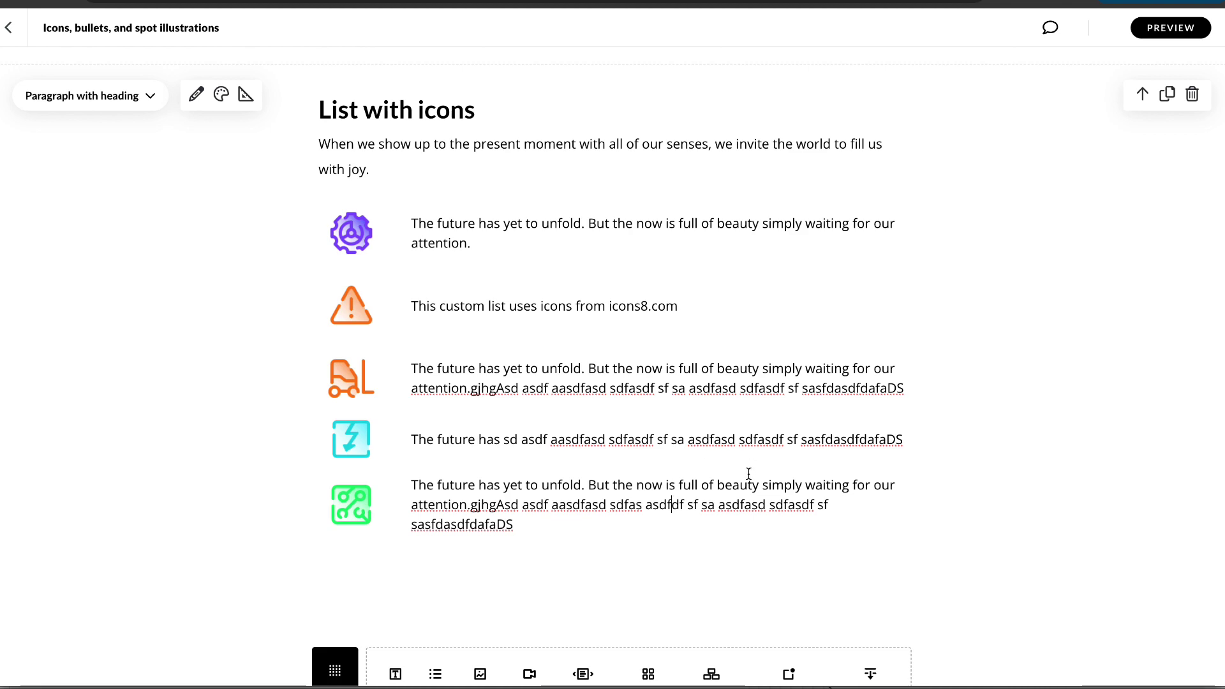
# - Preview the course, scroll to the List with icons block, and narrow the preview window
pyautogui.click(1170, 27)
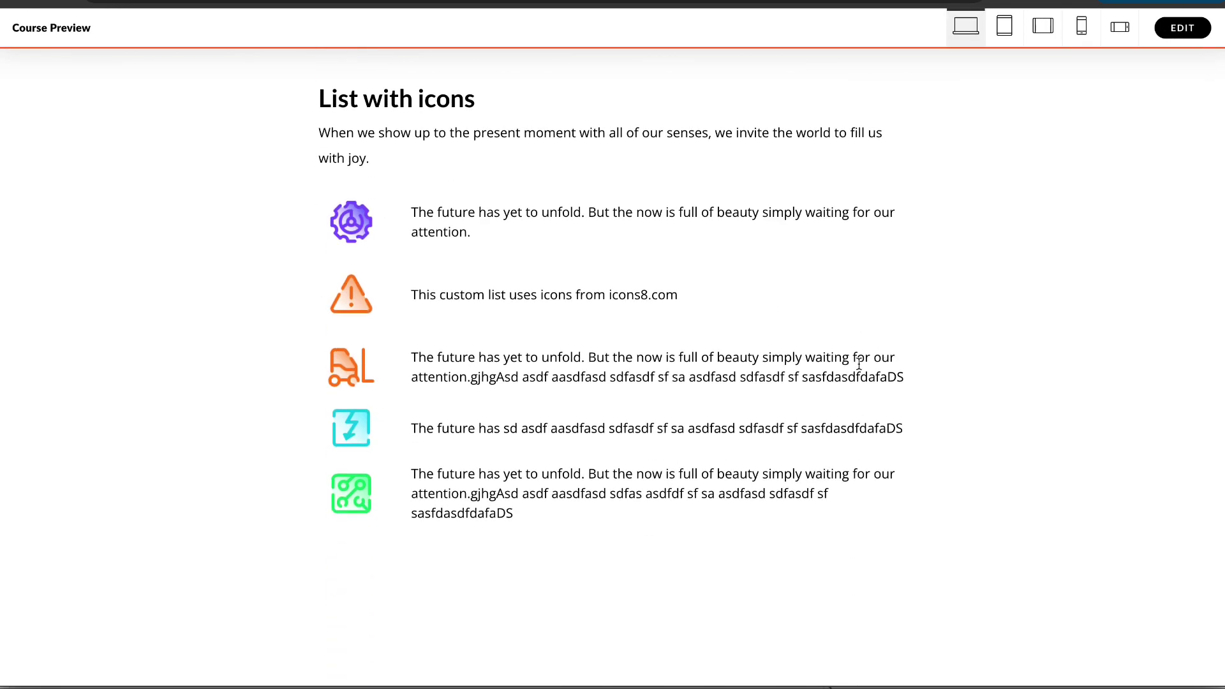
pyautogui.scroll(5, 677, 495)
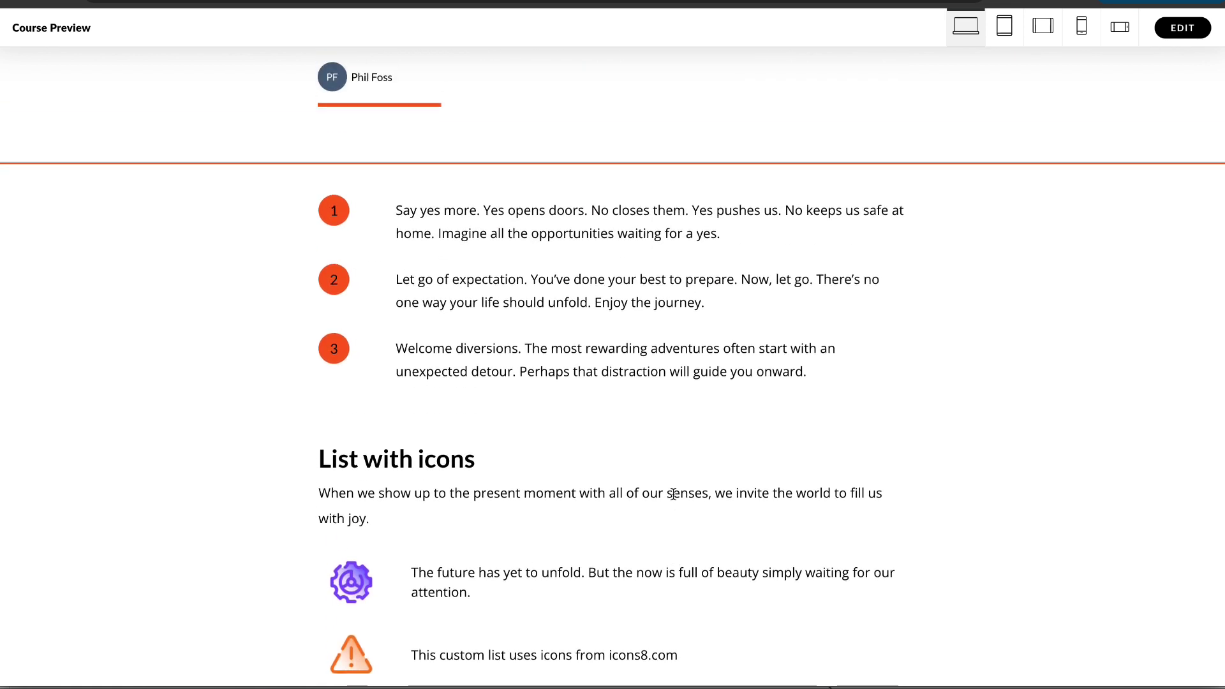
pyautogui.scroll(-2, 534, 501)
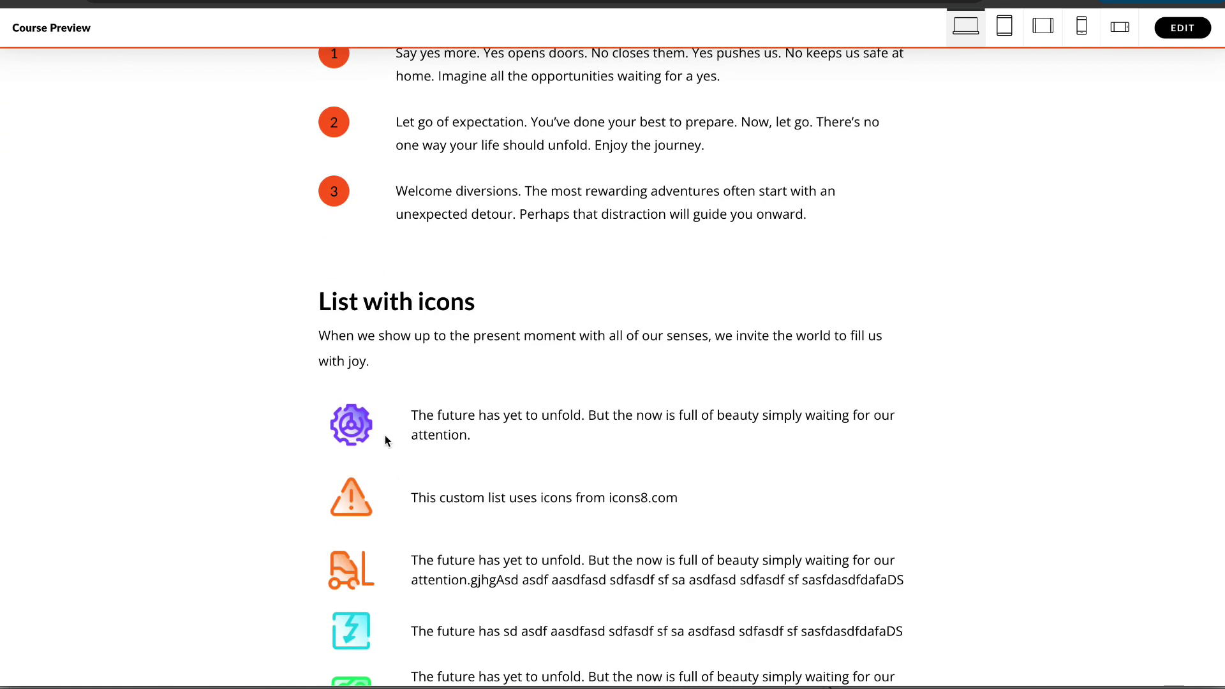
pyautogui.scroll(-3, 404, 578)
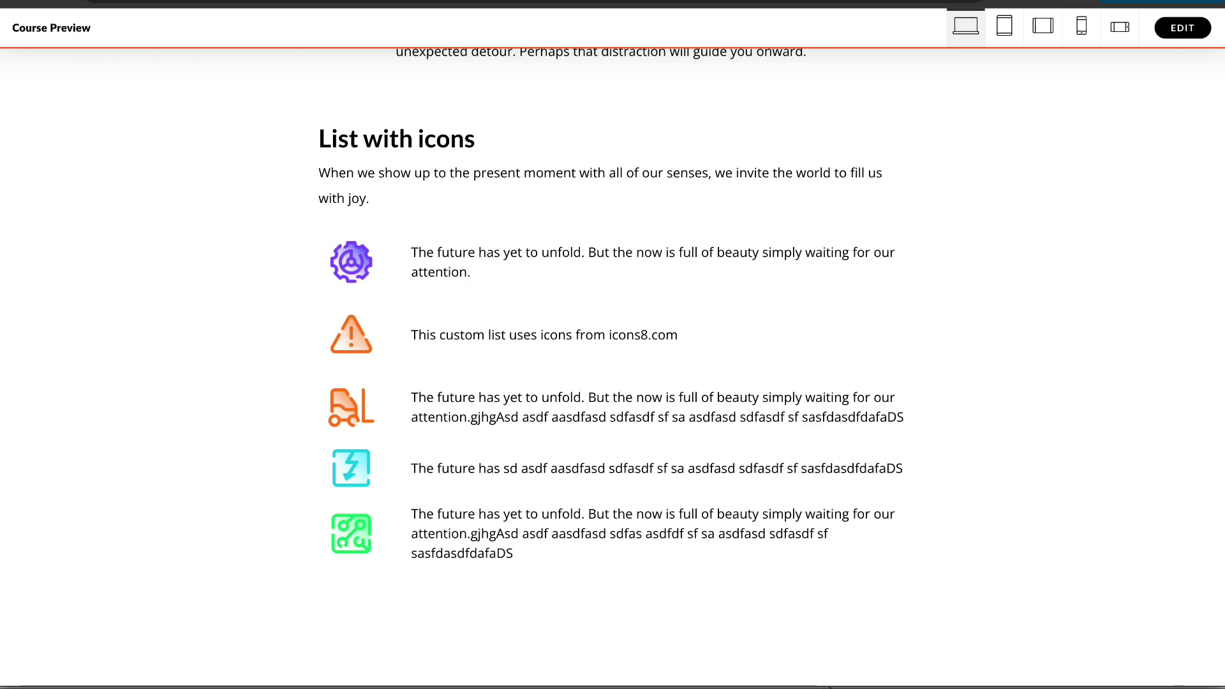
pyautogui.moveTo(1222, 458); pyautogui.dragTo(1222, 415)
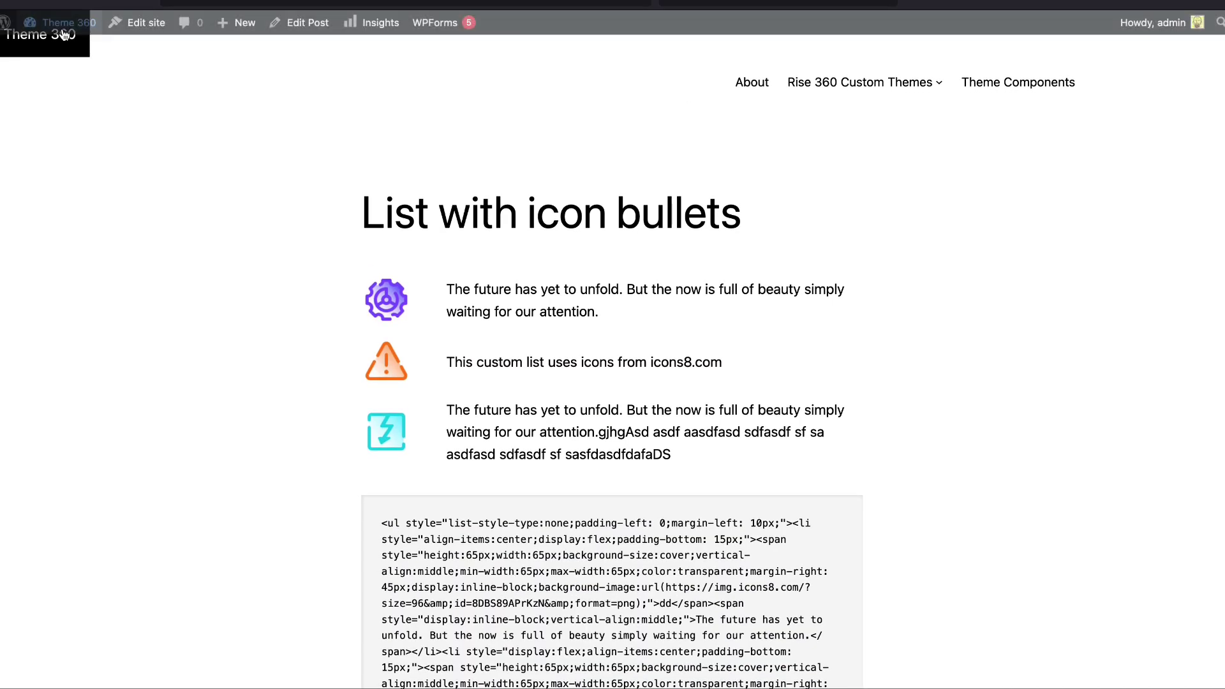
# - Go to the WordPress Dashboard, then load the Theme 360 home page and scroll down its components
pyautogui.moveTo(60, 35)
pyautogui.click(19, 51)
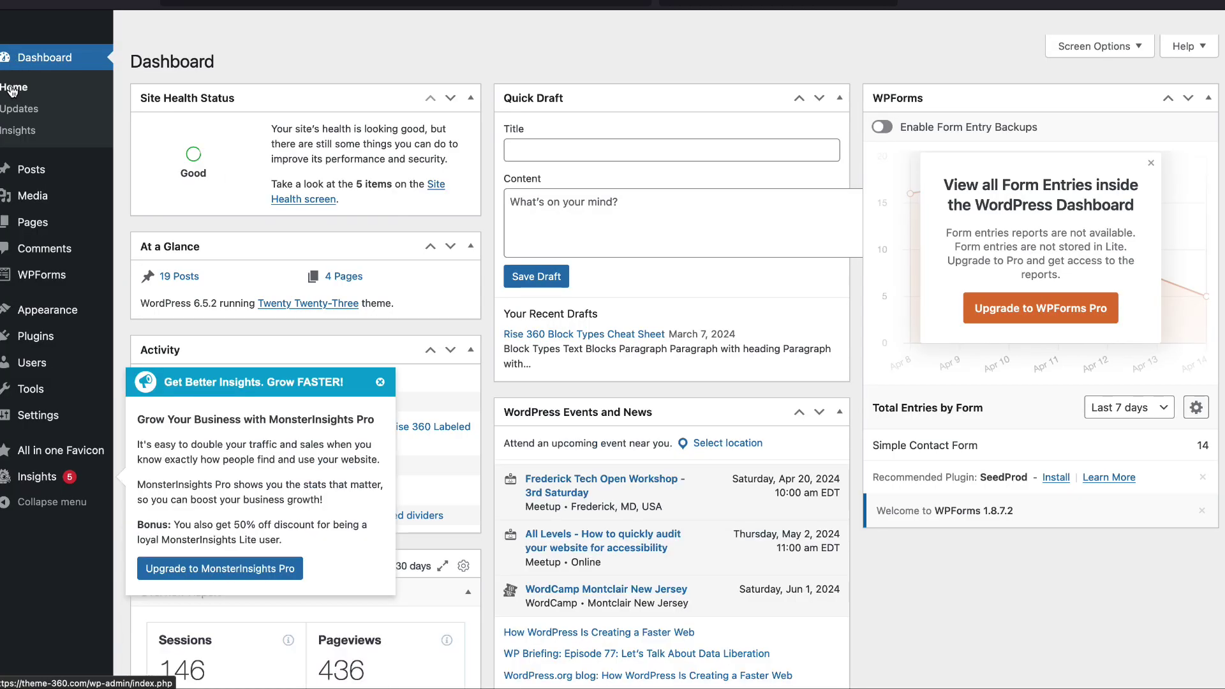
pyautogui.click(373, 4)
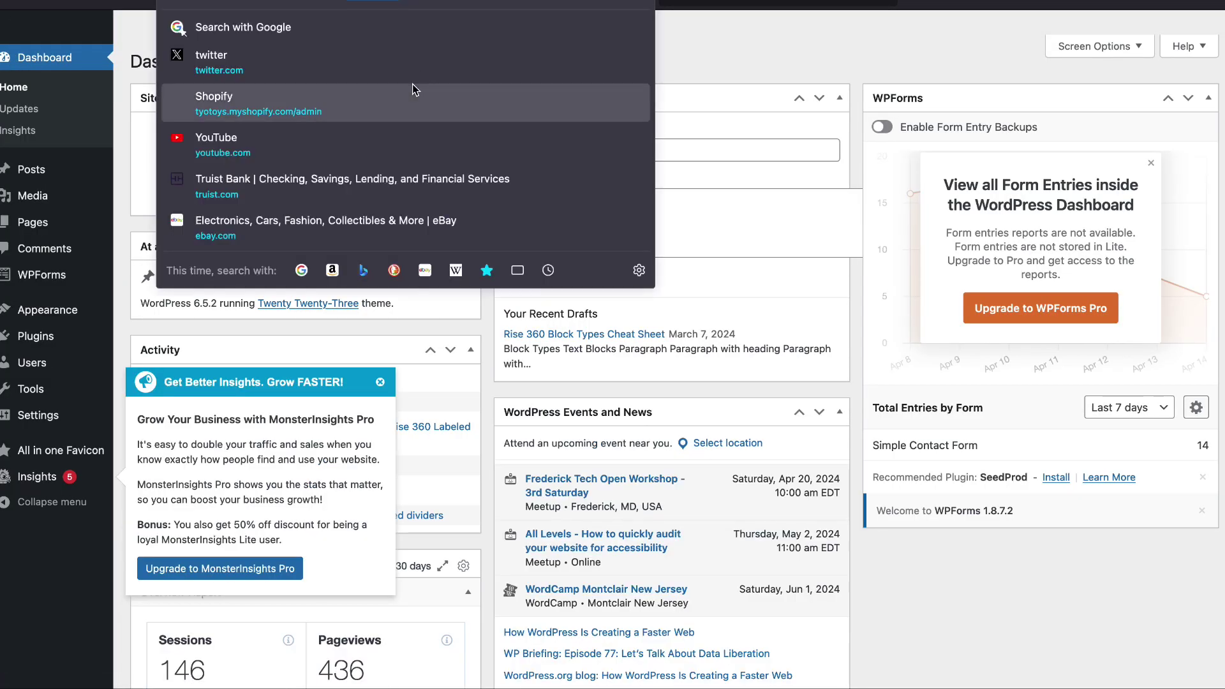
pyautogui.write('t')
pyautogui.press('Return')
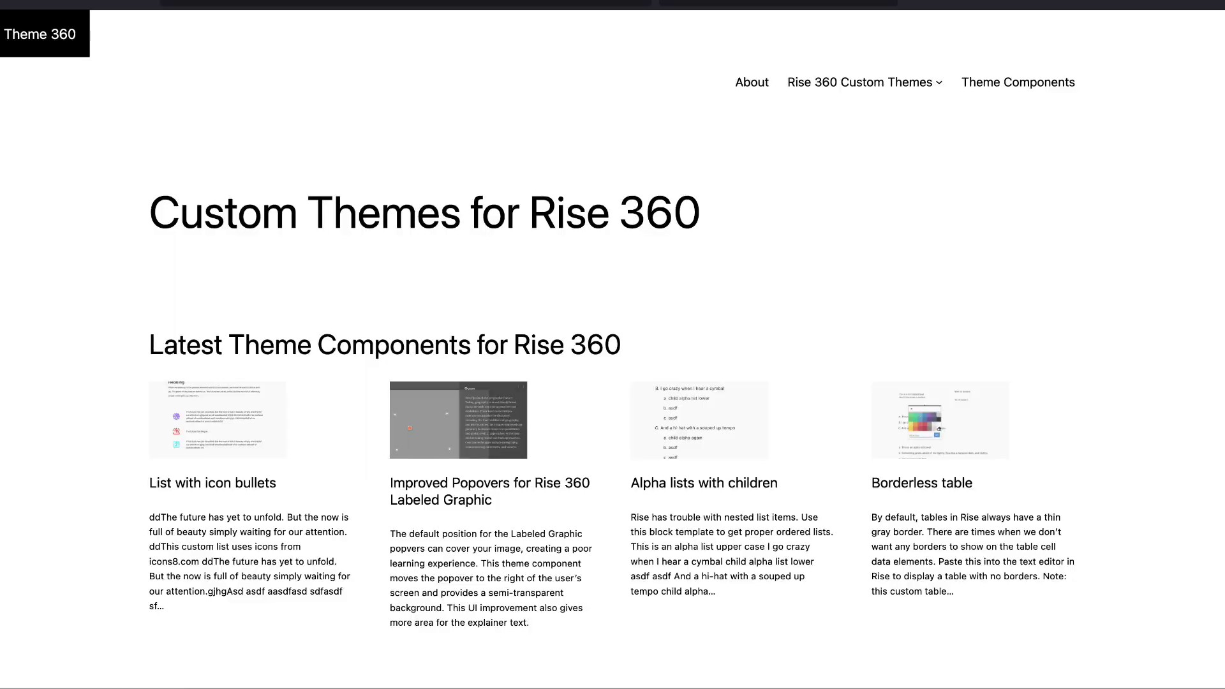
pyautogui.scroll(-3, 547, 273)
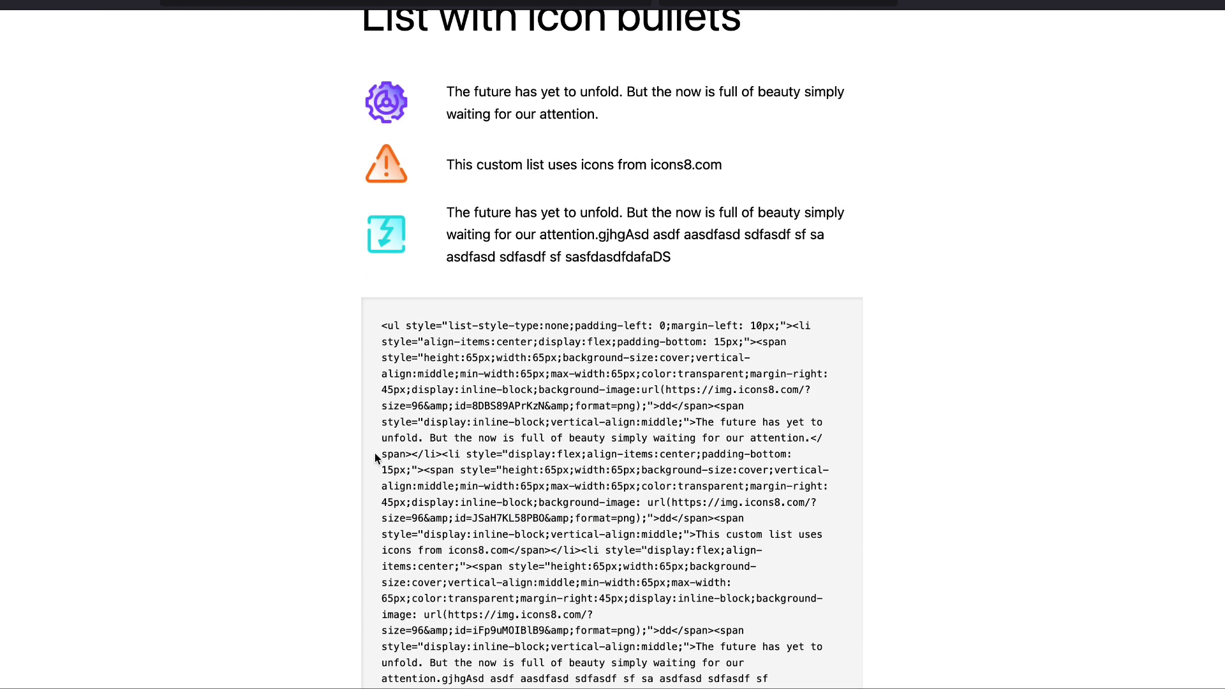
pyautogui.scroll(-3, 430, 445)
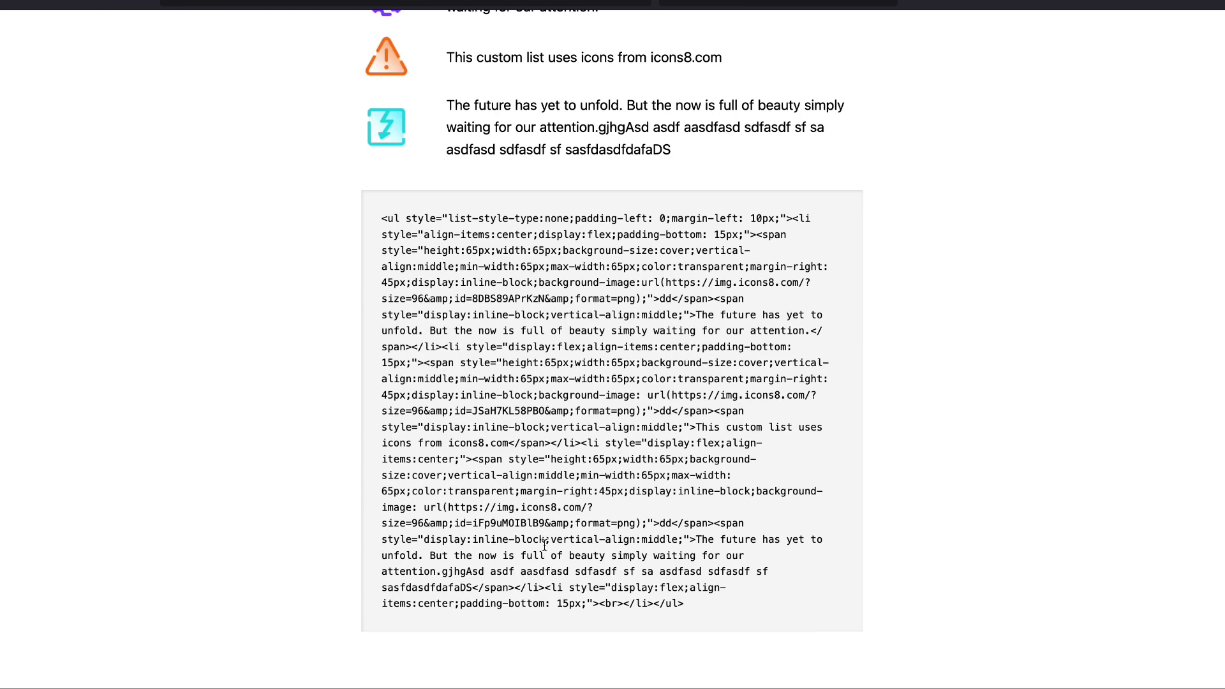